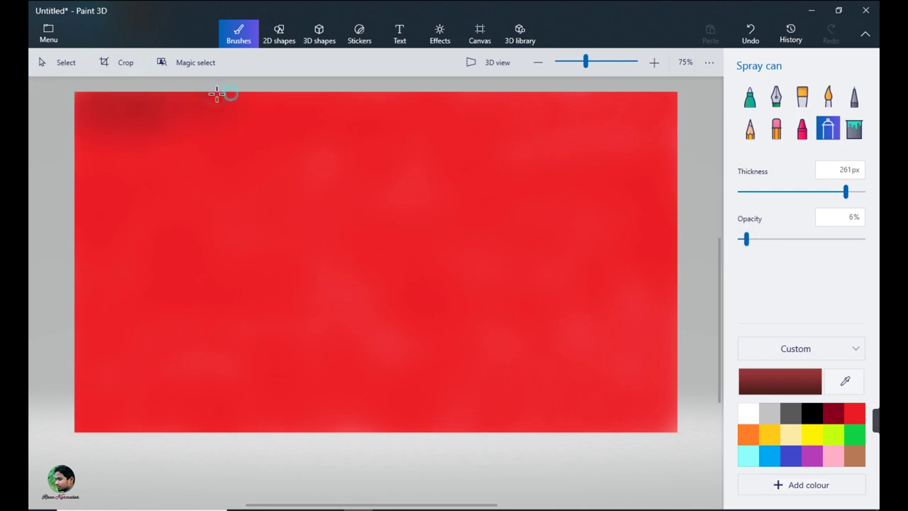
# Spray dark red shading along the sky's upper edge and corners, then blend it inward with red sampled from the canvas.
pyautogui.moveTo(85, 103)
pyautogui.mouseDown()
pyautogui.moveTo(164, 100)
pyautogui.moveTo(255, 107)
pyautogui.moveTo(366, 95)
pyautogui.moveTo(119, 100)
pyautogui.moveTo(436, 91)
pyautogui.moveTo(643, 97)
pyautogui.moveTo(223, 99)
pyautogui.moveTo(668, 99)
pyautogui.moveTo(543, 100)
pyautogui.mouseUp()
pyautogui.moveTo(213, 97)
pyautogui.mouseDown()
pyautogui.moveTo(660, 101)
pyautogui.moveTo(644, 145)
pyautogui.moveTo(612, 105)
pyautogui.moveTo(275, 97)
pyautogui.moveTo(92, 128)
pyautogui.moveTo(168, 144)
pyautogui.moveTo(249, 125)
pyautogui.moveTo(332, 137)
pyautogui.moveTo(405, 122)
pyautogui.moveTo(407, 141)
pyautogui.moveTo(563, 131)
pyautogui.moveTo(611, 148)
pyautogui.moveTo(83, 99)
pyautogui.moveTo(63, 250)
pyautogui.mouseUp()
pyautogui.click(844, 381)
pyautogui.click(232, 172)
pyautogui.moveTo(748, 243); pyautogui.dragTo(742, 242)
pyautogui.moveTo(657, 223)
pyautogui.mouseDown()
pyautogui.moveTo(646, 162)
pyautogui.moveTo(412, 122)
pyautogui.moveTo(278, 140)
pyautogui.moveTo(91, 203)
pyautogui.moveTo(151, 153)
pyautogui.moveTo(237, 126)
pyautogui.mouseUp()
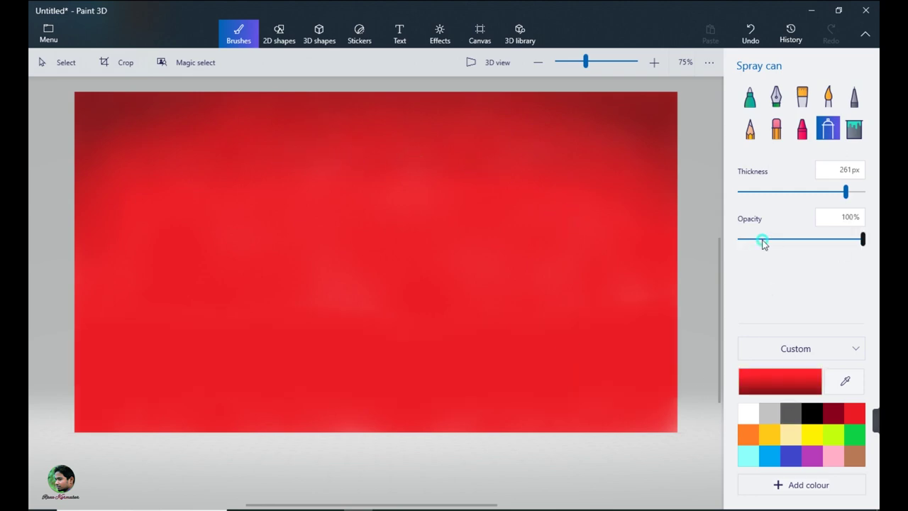
# Spray a round yellow glow at 2% opacity in the lower middle of the sky, just left of centre.
pyautogui.moveTo(764, 242); pyautogui.dragTo(741, 240)
pyautogui.click(812, 435)
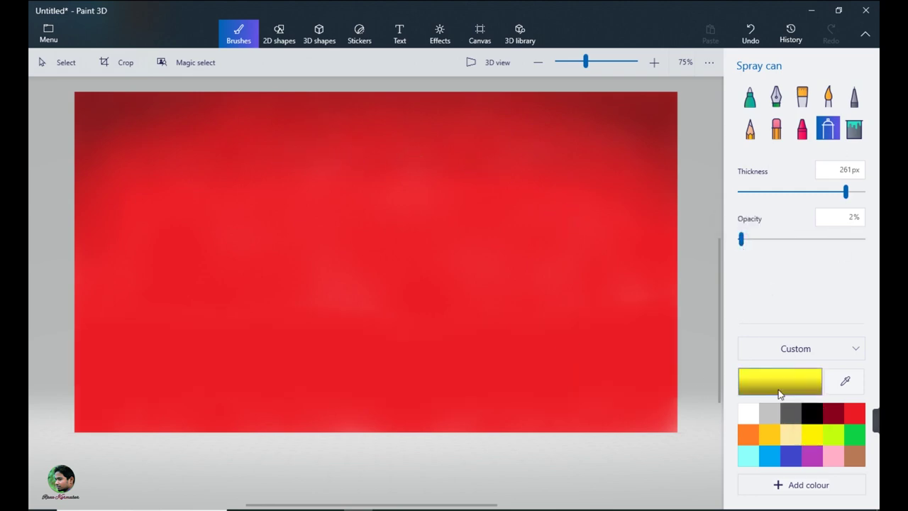
pyautogui.click(780, 392)
pyautogui.click(380, 380)
pyautogui.moveTo(348, 287)
pyautogui.mouseDown()
pyautogui.moveTo(323, 323)
pyautogui.moveTo(342, 290)
pyautogui.moveTo(361, 283)
pyautogui.moveTo(390, 290)
pyautogui.moveTo(408, 333)
pyautogui.mouseUp()
pyautogui.moveTo(306, 317)
pyautogui.mouseDown()
pyautogui.moveTo(334, 375)
pyautogui.moveTo(389, 360)
pyautogui.moveTo(326, 286)
pyautogui.moveTo(291, 341)
pyautogui.moveTo(354, 268)
pyautogui.mouseUp()
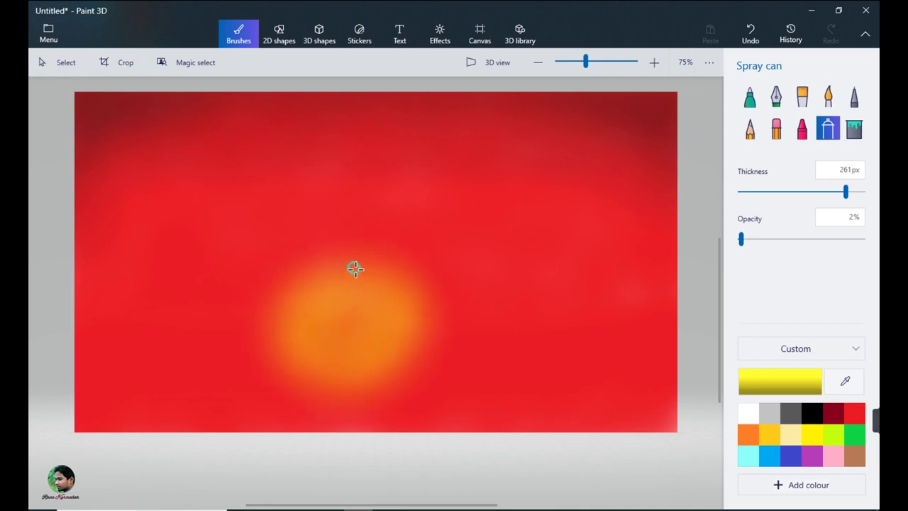
pyautogui.moveTo(290, 332)
pyautogui.mouseDown()
pyautogui.moveTo(407, 348)
pyautogui.moveTo(322, 383)
pyautogui.moveTo(423, 349)
pyautogui.mouseUp()
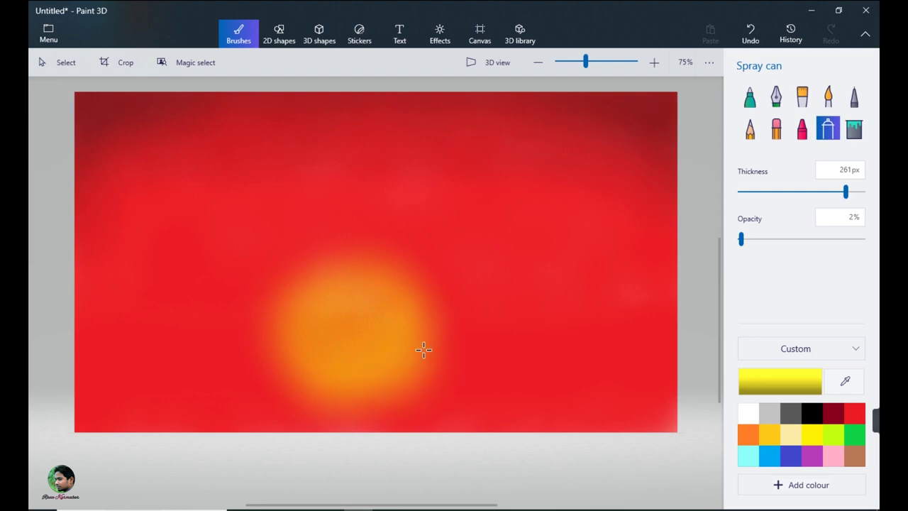
pyautogui.moveTo(354, 271); pyautogui.dragTo(290, 293)
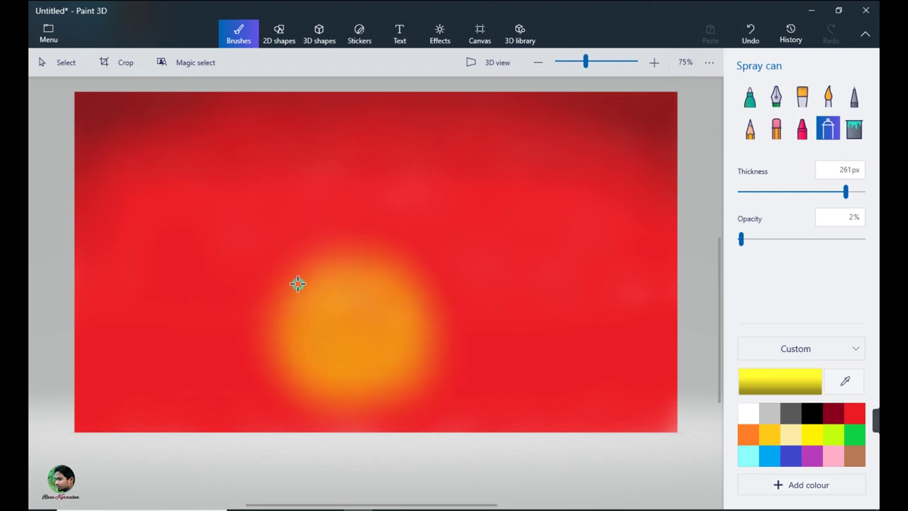
pyautogui.moveTo(273, 332); pyautogui.dragTo(281, 316)
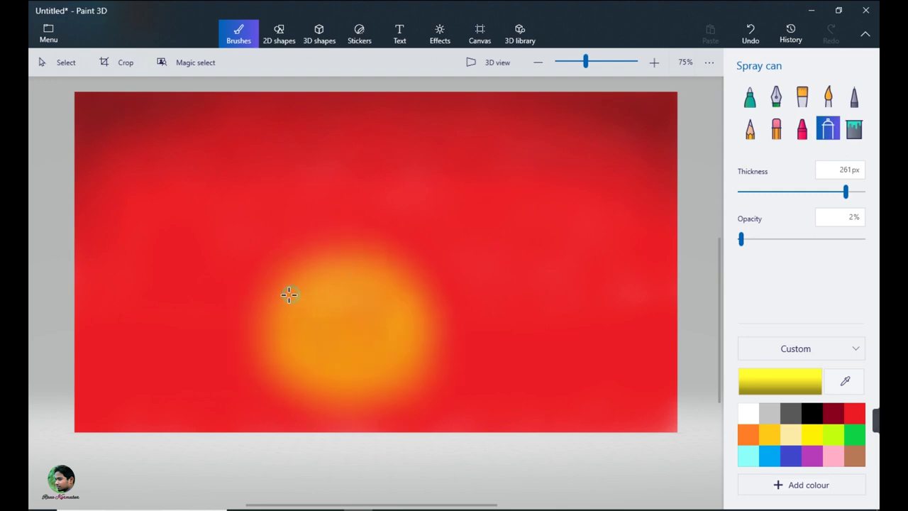
pyautogui.moveTo(397, 310)
pyautogui.mouseDown()
pyautogui.moveTo(374, 379)
pyautogui.moveTo(298, 376)
pyautogui.mouseUp()
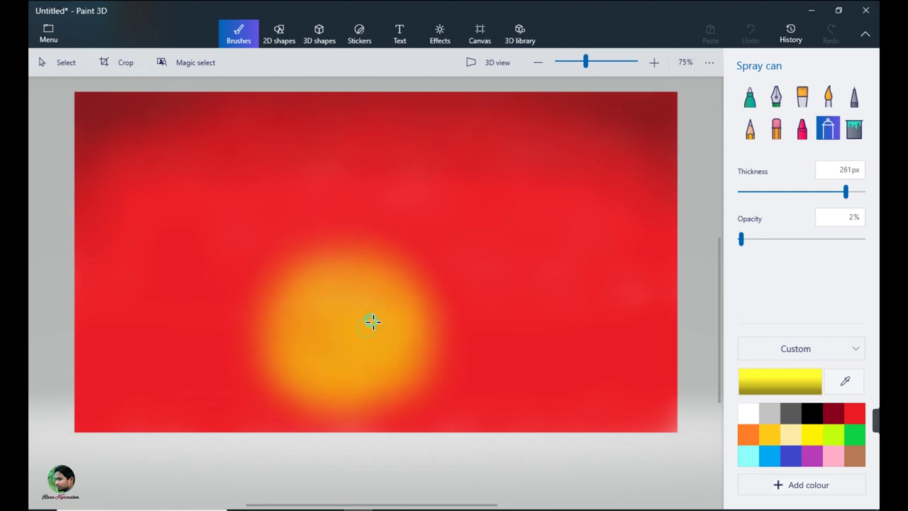
# Place a 2D circle with solid yellow fill and outline inside the glow to form the sun.
pyautogui.click(279, 34)
pyautogui.click(742, 164)
pyautogui.moveTo(302, 287); pyautogui.dragTo(427, 413)
pyautogui.moveTo(389, 371); pyautogui.dragTo(370, 361)
pyautogui.click(750, 120)
pyautogui.click(755, 180)
pyautogui.click(754, 235)
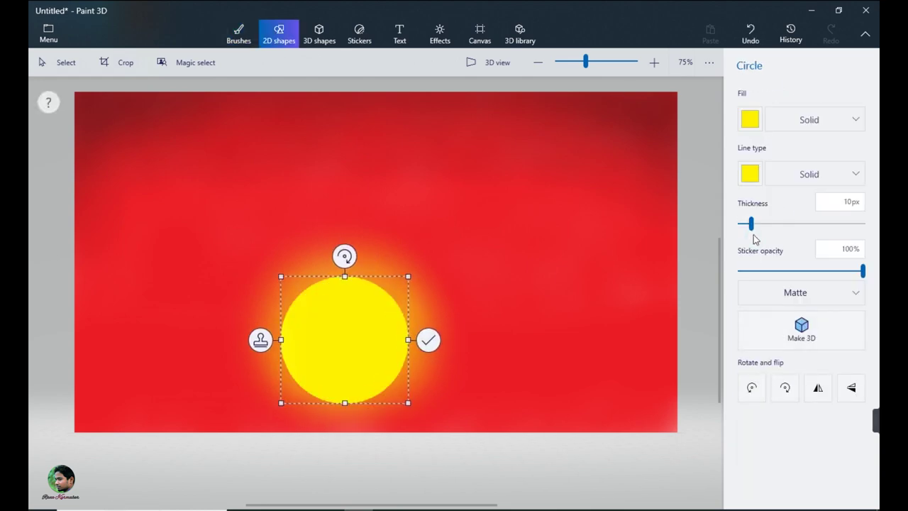
pyautogui.click(702, 233)
# Spray more yellow around the sun with the Spray can and soften the glow's outer edge with sampled sky red.
pyautogui.click(238, 36)
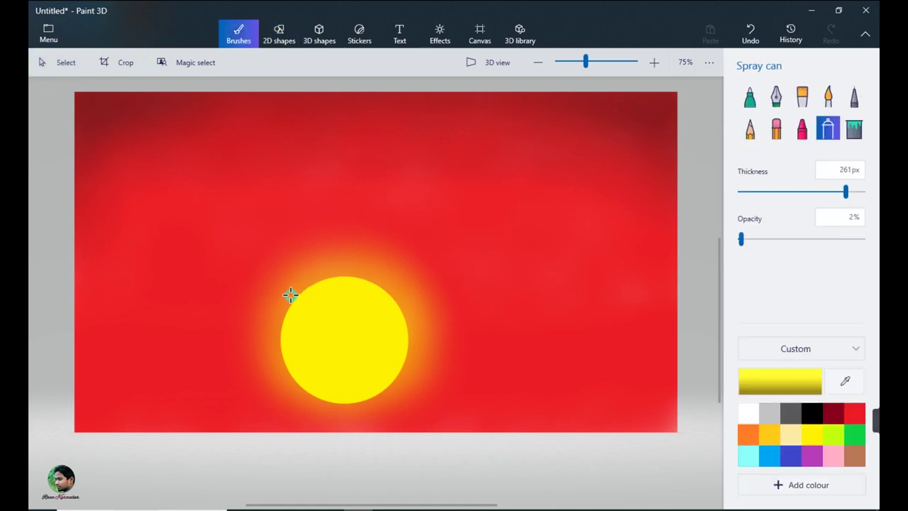
pyautogui.moveTo(417, 338); pyautogui.dragTo(393, 395)
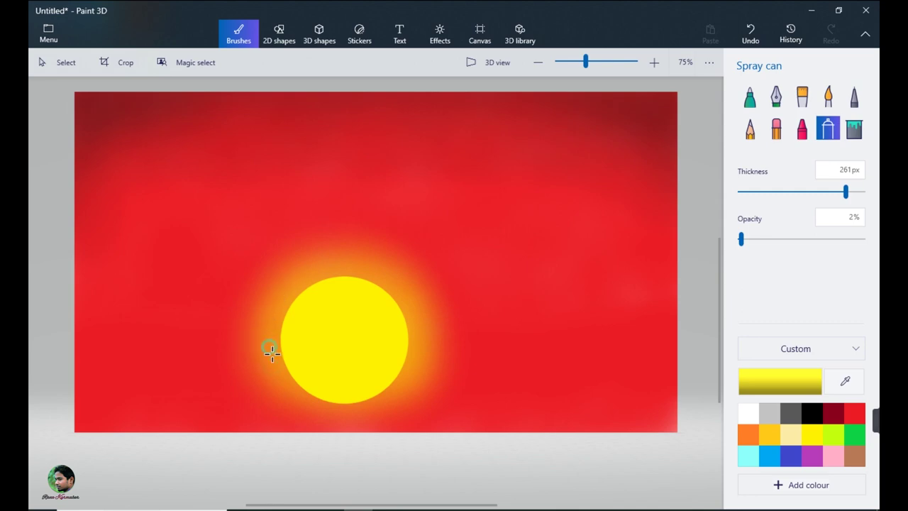
pyautogui.click(844, 382)
pyautogui.click(488, 211)
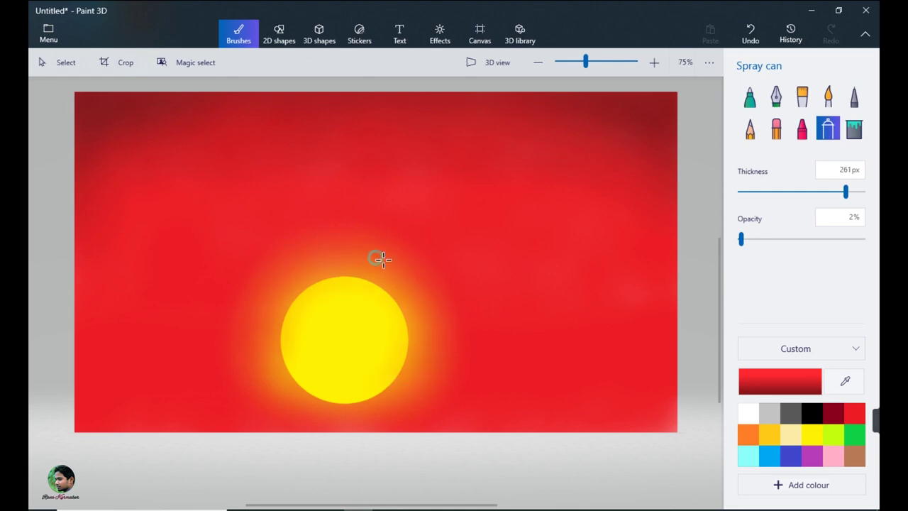
# Sample the sun's yellow and spray it around the sun's rim to strengthen the inner glow.
pyautogui.click(845, 382)
pyautogui.click(374, 302)
pyautogui.moveTo(378, 261)
pyautogui.mouseDown()
pyautogui.moveTo(295, 304)
pyautogui.moveTo(284, 352)
pyautogui.moveTo(300, 383)
pyautogui.mouseUp()
pyautogui.moveTo(332, 282); pyautogui.dragTo(394, 321)
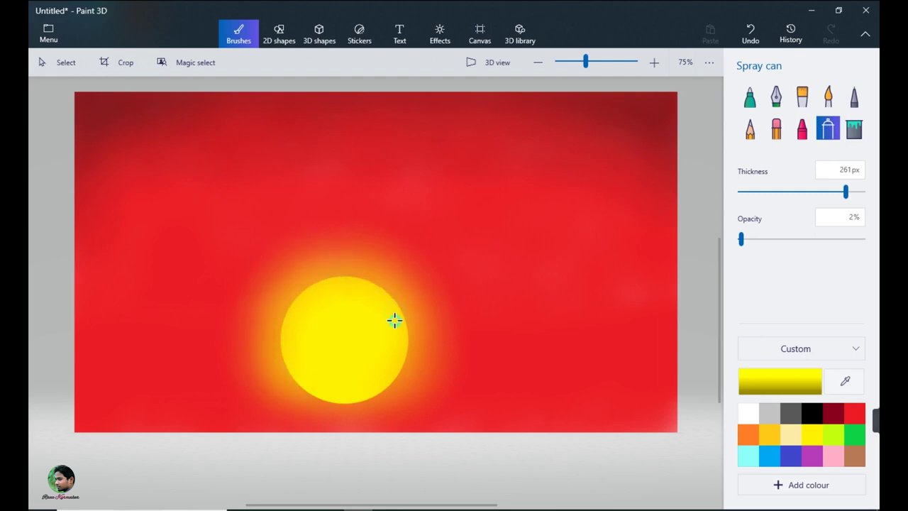
pyautogui.moveTo(388, 377)
pyautogui.mouseDown()
pyautogui.moveTo(318, 396)
pyautogui.moveTo(282, 350)
pyautogui.mouseUp()
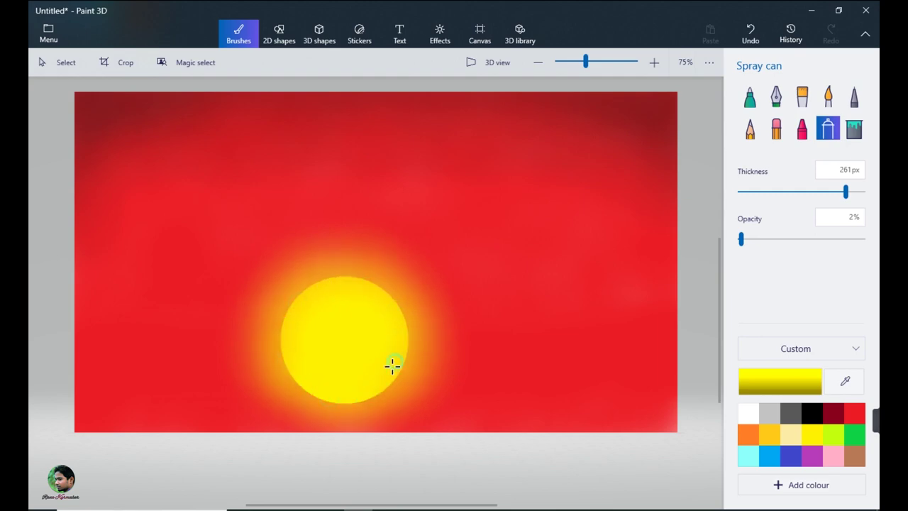
# Sample the sky red, set the spray thickness to 193 px and fade the outer ring of the sun's glow.
pyautogui.click(845, 382)
pyautogui.click(474, 296)
pyautogui.moveTo(846, 192); pyautogui.dragTo(816, 194)
pyautogui.moveTo(341, 245); pyautogui.dragTo(435, 320)
pyautogui.moveTo(286, 269); pyautogui.dragTo(305, 260)
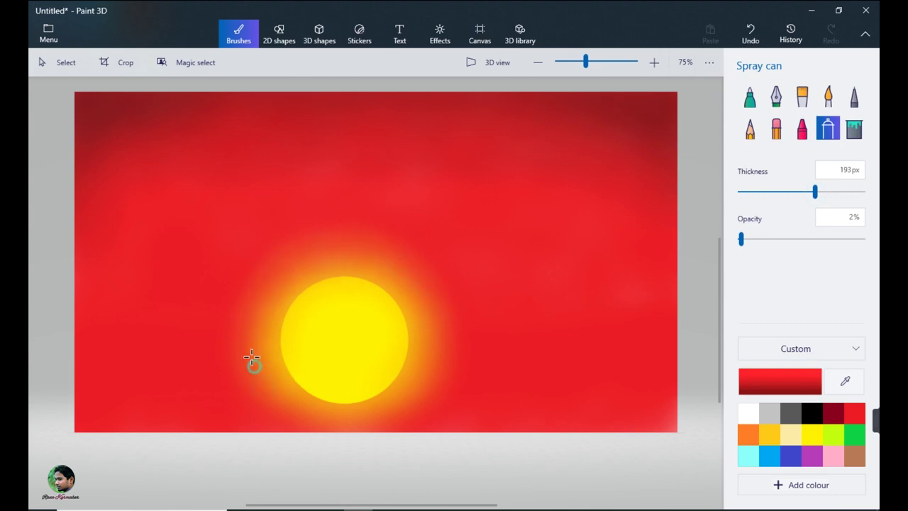
pyautogui.moveTo(253, 333)
pyautogui.mouseDown()
pyautogui.moveTo(431, 364)
pyautogui.moveTo(294, 356)
pyautogui.moveTo(263, 307)
pyautogui.moveTo(377, 254)
pyautogui.moveTo(264, 292)
pyautogui.mouseUp()
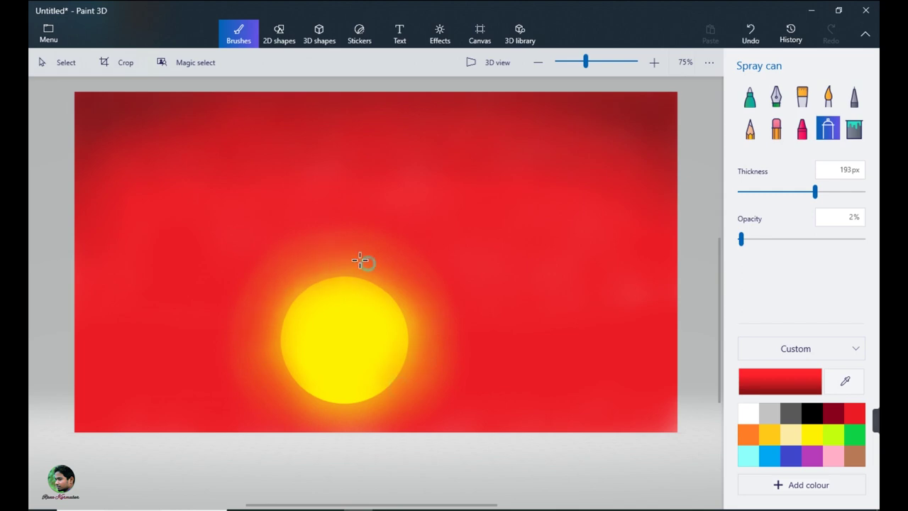
# Sample yellow from the sun and spray over its upper rim to blend the edge into the glow.
pyautogui.click(845, 381)
pyautogui.click(318, 284)
pyautogui.moveTo(316, 292)
pyautogui.mouseDown()
pyautogui.moveTo(364, 282)
pyautogui.moveTo(398, 302)
pyautogui.mouseUp()
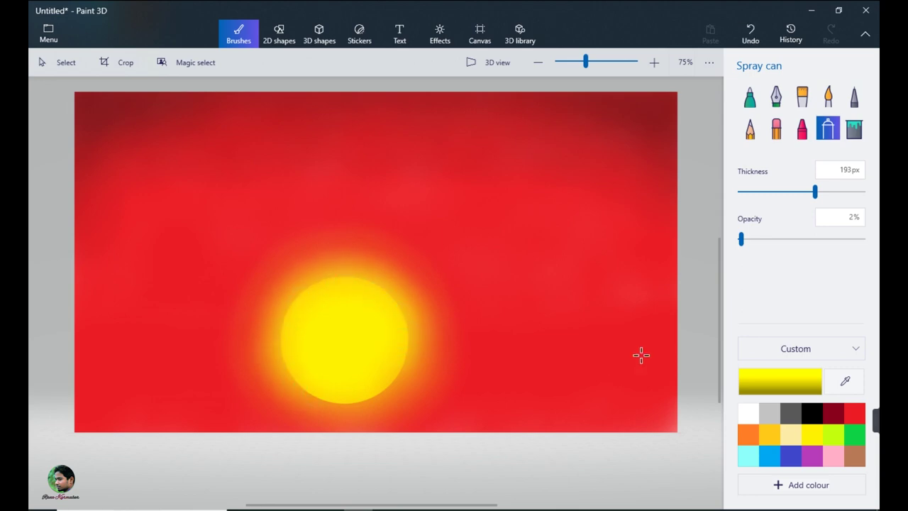
# Draw a jagged mountain ridgeline across the canvas and sun with the Marker at 3 px in brownish red.
pyautogui.click(750, 96)
pyautogui.click(780, 381)
pyautogui.click(363, 378)
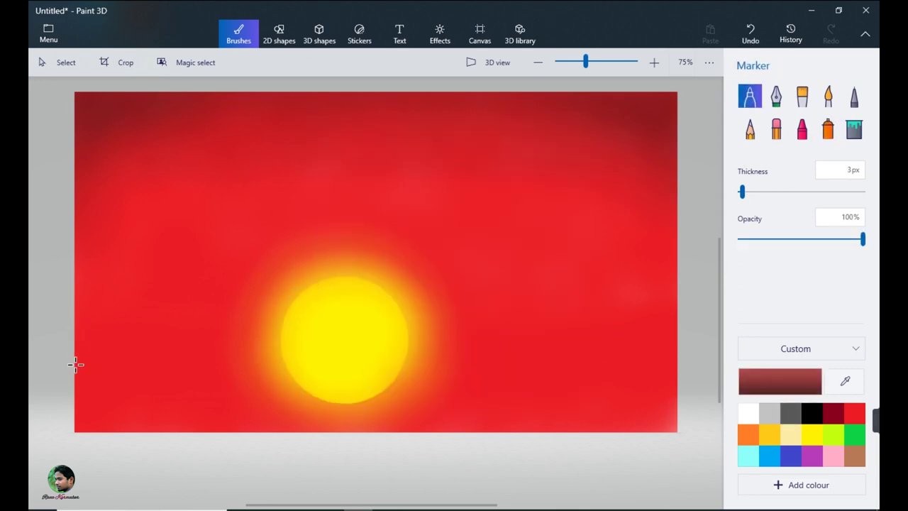
pyautogui.moveTo(203, 378)
pyautogui.mouseDown()
pyautogui.moveTo(285, 346)
pyautogui.moveTo(324, 366)
pyautogui.moveTo(376, 355)
pyautogui.mouseUp()
pyautogui.moveTo(443, 352)
pyautogui.mouseDown()
pyautogui.moveTo(550, 371)
pyautogui.moveTo(604, 357)
pyautogui.mouseUp()
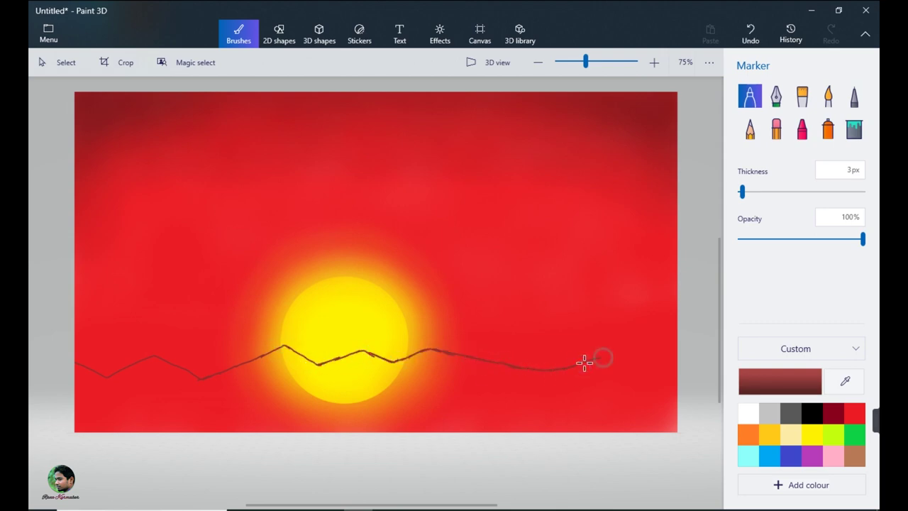
pyautogui.moveTo(650, 340); pyautogui.dragTo(676, 341)
# Fill the area beneath the ridgeline with brownish red using progressively thicker Marker strokes.
pyautogui.moveTo(71, 364)
pyautogui.mouseDown()
pyautogui.moveTo(103, 379)
pyautogui.moveTo(76, 375)
pyautogui.moveTo(94, 375)
pyautogui.moveTo(82, 383)
pyautogui.moveTo(106, 379)
pyautogui.moveTo(76, 385)
pyautogui.moveTo(106, 383)
pyautogui.mouseUp()
pyautogui.moveTo(147, 361)
pyautogui.mouseDown()
pyautogui.moveTo(80, 391)
pyautogui.moveTo(155, 359)
pyautogui.moveTo(197, 380)
pyautogui.moveTo(172, 369)
pyautogui.mouseUp()
pyautogui.moveTo(742, 191); pyautogui.dragTo(748, 192)
pyautogui.moveTo(150, 364)
pyautogui.mouseDown()
pyautogui.moveTo(82, 388)
pyautogui.moveTo(164, 368)
pyautogui.moveTo(190, 379)
pyautogui.moveTo(79, 391)
pyautogui.moveTo(216, 379)
pyautogui.moveTo(283, 347)
pyautogui.moveTo(291, 351)
pyautogui.moveTo(254, 370)
pyautogui.moveTo(288, 358)
pyautogui.moveTo(239, 374)
pyautogui.moveTo(295, 356)
pyautogui.moveTo(310, 363)
pyautogui.moveTo(278, 366)
pyautogui.moveTo(324, 372)
pyautogui.moveTo(208, 382)
pyautogui.moveTo(346, 363)
pyautogui.moveTo(359, 352)
pyautogui.moveTo(316, 369)
pyautogui.moveTo(379, 359)
pyautogui.moveTo(259, 385)
pyautogui.moveTo(286, 386)
pyautogui.moveTo(182, 388)
pyautogui.moveTo(360, 367)
pyautogui.moveTo(301, 385)
pyautogui.moveTo(437, 354)
pyautogui.moveTo(284, 390)
pyautogui.mouseUp()
pyautogui.moveTo(449, 357)
pyautogui.mouseDown()
pyautogui.moveTo(429, 350)
pyautogui.moveTo(494, 365)
pyautogui.moveTo(429, 360)
pyautogui.moveTo(356, 383)
pyautogui.moveTo(265, 395)
pyautogui.moveTo(402, 374)
pyautogui.moveTo(341, 397)
pyautogui.moveTo(388, 386)
pyautogui.moveTo(350, 399)
pyautogui.moveTo(428, 365)
pyautogui.moveTo(557, 371)
pyautogui.moveTo(452, 365)
pyautogui.moveTo(405, 386)
pyautogui.moveTo(463, 370)
pyautogui.moveTo(452, 369)
pyautogui.moveTo(517, 373)
pyautogui.moveTo(351, 396)
pyautogui.moveTo(488, 386)
pyautogui.moveTo(645, 344)
pyautogui.moveTo(569, 367)
pyautogui.moveTo(620, 363)
pyautogui.moveTo(612, 372)
pyautogui.moveTo(648, 342)
pyautogui.moveTo(606, 362)
pyautogui.moveTo(674, 346)
pyautogui.moveTo(649, 364)
pyautogui.mouseUp()
pyautogui.moveTo(747, 191); pyautogui.dragTo(763, 192)
pyautogui.moveTo(616, 371)
pyautogui.mouseDown()
pyautogui.moveTo(677, 372)
pyautogui.moveTo(497, 389)
pyautogui.moveTo(123, 389)
pyautogui.moveTo(87, 401)
pyautogui.moveTo(674, 386)
pyautogui.mouseUp()
# Draw a second, lower ridgeline across the mountains with the Marker at 2 px in dark brown 6c2c2c.
pyautogui.moveTo(763, 192); pyautogui.dragTo(741, 192)
pyautogui.click(769, 381)
pyautogui.click(436, 247)
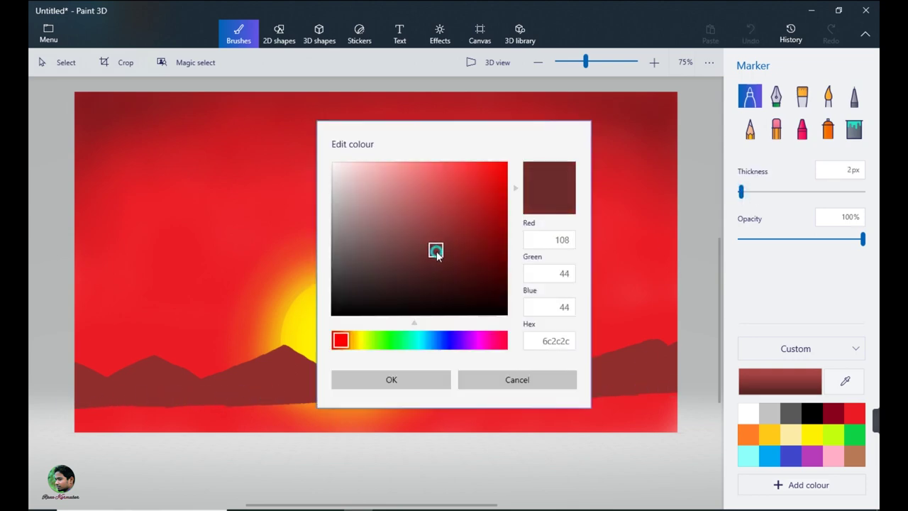
pyautogui.click(391, 379)
pyautogui.moveTo(87, 382); pyautogui.dragTo(203, 385)
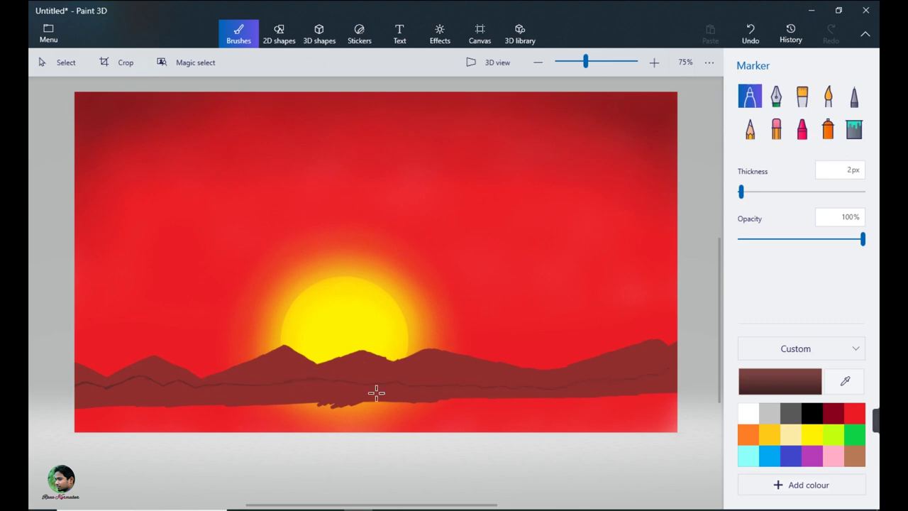
pyautogui.moveTo(76, 387); pyautogui.dragTo(82, 387)
# Fill everything below the lower ridgeline with dark brown down to the canvas's bottom edge.
pyautogui.moveTo(139, 378)
pyautogui.mouseDown()
pyautogui.moveTo(128, 379)
pyautogui.moveTo(149, 387)
pyautogui.moveTo(88, 389)
pyautogui.moveTo(296, 384)
pyautogui.mouseUp()
pyautogui.moveTo(186, 388); pyautogui.dragTo(440, 390)
pyautogui.moveTo(236, 393)
pyautogui.mouseDown()
pyautogui.moveTo(422, 389)
pyautogui.moveTo(269, 405)
pyautogui.moveTo(143, 404)
pyautogui.moveTo(440, 401)
pyautogui.moveTo(461, 388)
pyautogui.moveTo(546, 393)
pyautogui.moveTo(671, 373)
pyautogui.moveTo(556, 393)
pyautogui.moveTo(676, 386)
pyautogui.moveTo(567, 391)
pyautogui.mouseUp()
pyautogui.moveTo(111, 408); pyautogui.dragTo(386, 405)
pyautogui.moveTo(750, 191); pyautogui.dragTo(770, 191)
pyautogui.moveTo(298, 413)
pyautogui.mouseDown()
pyautogui.moveTo(626, 404)
pyautogui.moveTo(314, 421)
pyautogui.moveTo(628, 434)
pyautogui.mouseUp()
# Mix a brighter red for the Marker at 2 px and draw slope texture on the right-hand back mountain.
pyautogui.moveTo(769, 192); pyautogui.dragTo(742, 192)
pyautogui.click(780, 381)
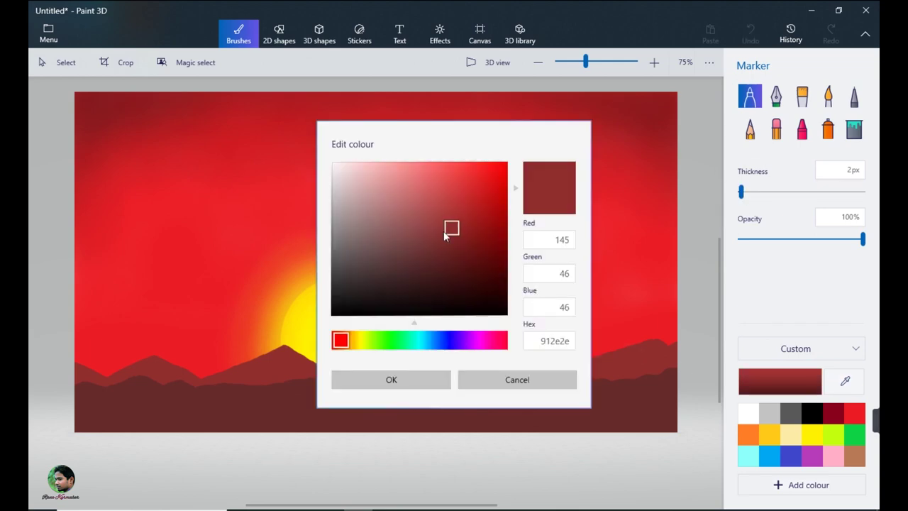
pyautogui.click(460, 220)
pyautogui.click(385, 385)
pyautogui.moveTo(646, 350)
pyautogui.mouseDown()
pyautogui.moveTo(549, 378)
pyautogui.moveTo(639, 349)
pyautogui.mouseUp()
pyautogui.click(780, 381)
pyautogui.click(432, 231)
pyautogui.click(391, 380)
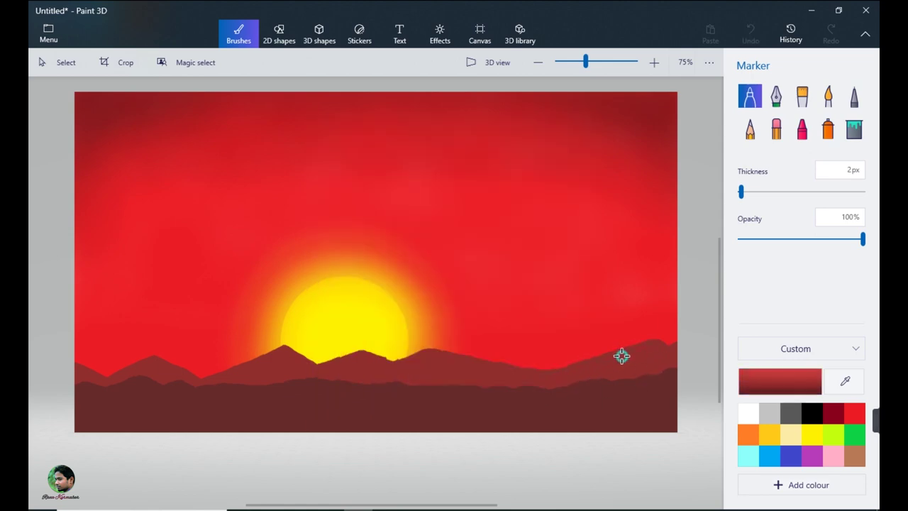
pyautogui.moveTo(542, 378)
pyautogui.mouseDown()
pyautogui.moveTo(635, 362)
pyautogui.moveTo(573, 375)
pyautogui.mouseUp()
pyautogui.moveTo(649, 365); pyautogui.dragTo(669, 347)
pyautogui.moveTo(663, 364); pyautogui.dragTo(674, 361)
# Draw fine red texture lines on the slopes of the central and left back mountains, finishing at the right peak.
pyautogui.moveTo(398, 373)
pyautogui.mouseDown()
pyautogui.moveTo(412, 372)
pyautogui.moveTo(368, 379)
pyautogui.mouseUp()
pyautogui.moveTo(309, 367); pyautogui.dragTo(323, 365)
pyautogui.moveTo(359, 355); pyautogui.dragTo(307, 373)
pyautogui.moveTo(425, 352); pyautogui.dragTo(415, 370)
pyautogui.moveTo(416, 368); pyautogui.dragTo(395, 380)
pyautogui.moveTo(317, 357)
pyautogui.mouseDown()
pyautogui.moveTo(293, 365)
pyautogui.moveTo(304, 360)
pyautogui.mouseUp()
pyautogui.moveTo(155, 357)
pyautogui.mouseDown()
pyautogui.moveTo(215, 382)
pyautogui.moveTo(206, 365)
pyautogui.mouseUp()
pyautogui.moveTo(76, 367); pyautogui.dragTo(108, 381)
pyautogui.moveTo(650, 342); pyautogui.dragTo(633, 353)
# Sample the front hills' brown, shift it to a lighter red-brown and draw slope lines on their right side.
pyautogui.click(845, 381)
pyautogui.click(459, 404)
pyautogui.click(780, 381)
pyautogui.click(448, 236)
pyautogui.click(391, 380)
pyautogui.moveTo(670, 372)
pyautogui.mouseDown()
pyautogui.moveTo(620, 398)
pyautogui.moveTo(669, 381)
pyautogui.moveTo(630, 399)
pyautogui.mouseUp()
pyautogui.moveTo(665, 387)
pyautogui.mouseDown()
pyautogui.moveTo(595, 411)
pyautogui.moveTo(639, 381)
pyautogui.moveTo(608, 384)
pyautogui.mouseUp()
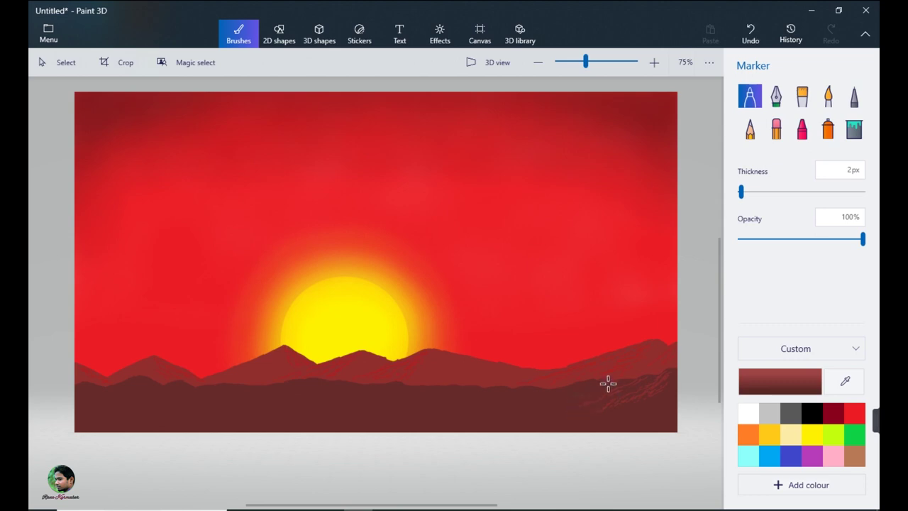
pyautogui.moveTo(550, 391)
pyautogui.mouseDown()
pyautogui.moveTo(508, 412)
pyautogui.moveTo(605, 380)
pyautogui.mouseUp()
# Draw red-brown slope lines across the middle and left parts of the front hills.
pyautogui.moveTo(514, 388); pyautogui.dragTo(475, 407)
pyautogui.moveTo(454, 390)
pyautogui.mouseDown()
pyautogui.moveTo(429, 408)
pyautogui.moveTo(474, 388)
pyautogui.moveTo(444, 392)
pyautogui.moveTo(488, 388)
pyautogui.mouseUp()
pyautogui.moveTo(389, 384)
pyautogui.mouseDown()
pyautogui.moveTo(354, 398)
pyautogui.moveTo(401, 387)
pyautogui.mouseUp()
pyautogui.moveTo(267, 390); pyautogui.dragTo(298, 411)
pyautogui.moveTo(298, 379); pyautogui.dragTo(308, 386)
pyautogui.moveTo(185, 385)
pyautogui.mouseDown()
pyautogui.moveTo(225, 400)
pyautogui.moveTo(180, 383)
pyautogui.moveTo(224, 397)
pyautogui.moveTo(253, 388)
pyautogui.moveTo(153, 381)
pyautogui.moveTo(188, 398)
pyautogui.moveTo(143, 382)
pyautogui.moveTo(213, 410)
pyautogui.moveTo(89, 385)
pyautogui.moveTo(160, 417)
pyautogui.moveTo(89, 386)
pyautogui.moveTo(118, 398)
pyautogui.moveTo(79, 428)
pyautogui.moveTo(159, 385)
pyautogui.mouseUp()
# Paint a black ground strip along the canvas's bottom edge with the Marker at 9 px.
pyautogui.click(810, 413)
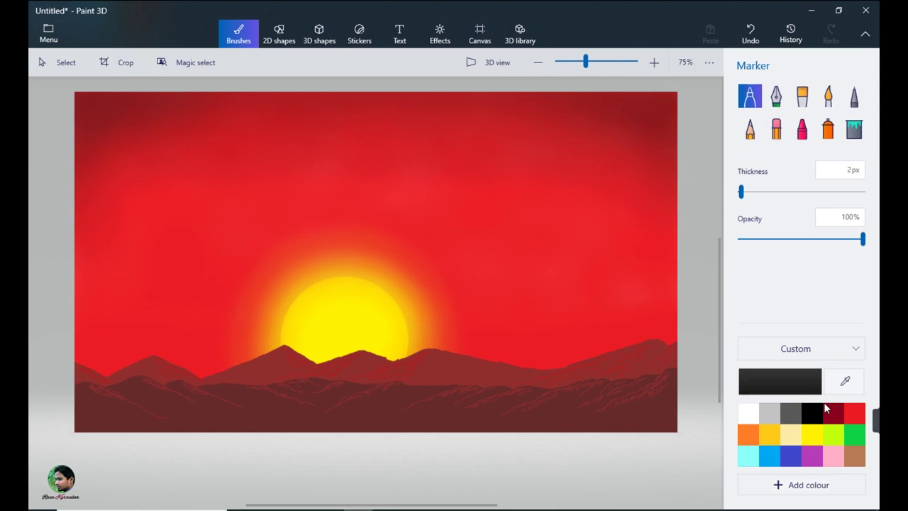
pyautogui.click(748, 193)
pyautogui.moveTo(81, 428)
pyautogui.mouseDown()
pyautogui.moveTo(347, 434)
pyautogui.moveTo(683, 428)
pyautogui.mouseUp()
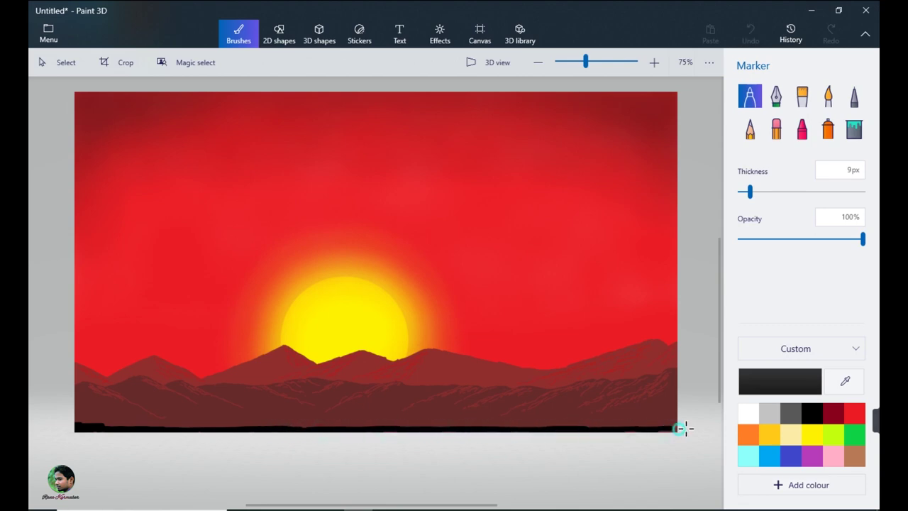
pyautogui.click(248, 431)
pyautogui.click(301, 430)
# Outline a black tree trunk and its two main limbs right of the sun at 2 px, with short twigs on the left limb.
pyautogui.moveTo(750, 192); pyautogui.dragTo(742, 192)
pyautogui.moveTo(518, 426); pyautogui.dragTo(514, 304)
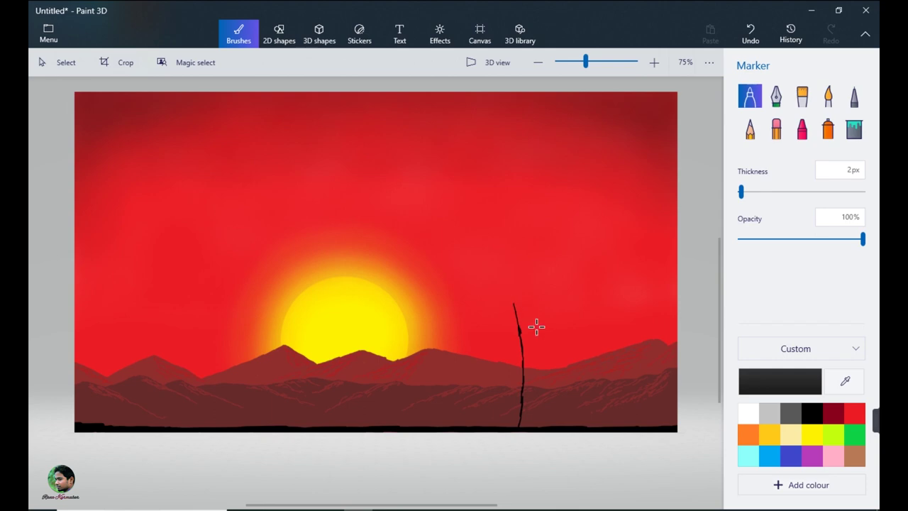
pyautogui.moveTo(536, 358)
pyautogui.mouseDown()
pyautogui.moveTo(537, 416)
pyautogui.moveTo(537, 347)
pyautogui.moveTo(550, 295)
pyautogui.moveTo(472, 262)
pyautogui.mouseUp()
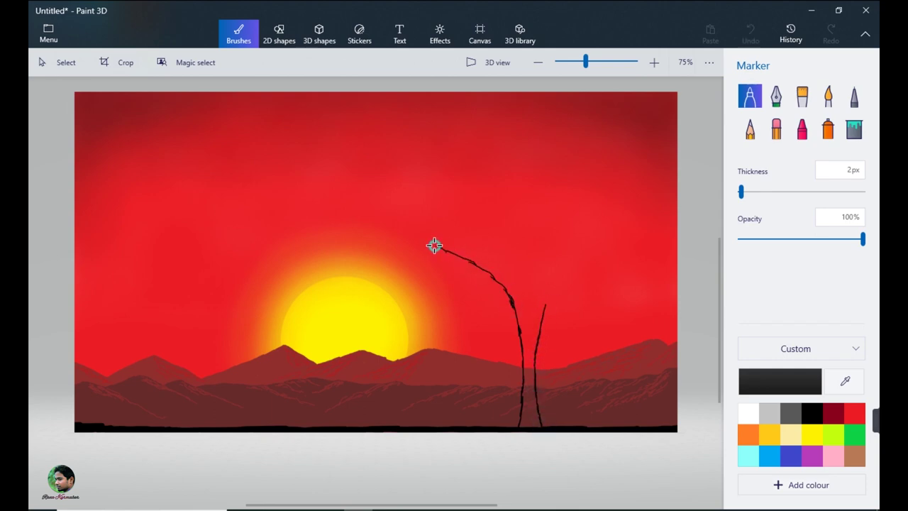
pyautogui.moveTo(573, 283)
pyautogui.mouseDown()
pyautogui.moveTo(521, 308)
pyautogui.moveTo(505, 274)
pyautogui.moveTo(472, 253)
pyautogui.moveTo(436, 241)
pyautogui.moveTo(373, 241)
pyautogui.moveTo(407, 241)
pyautogui.mouseUp()
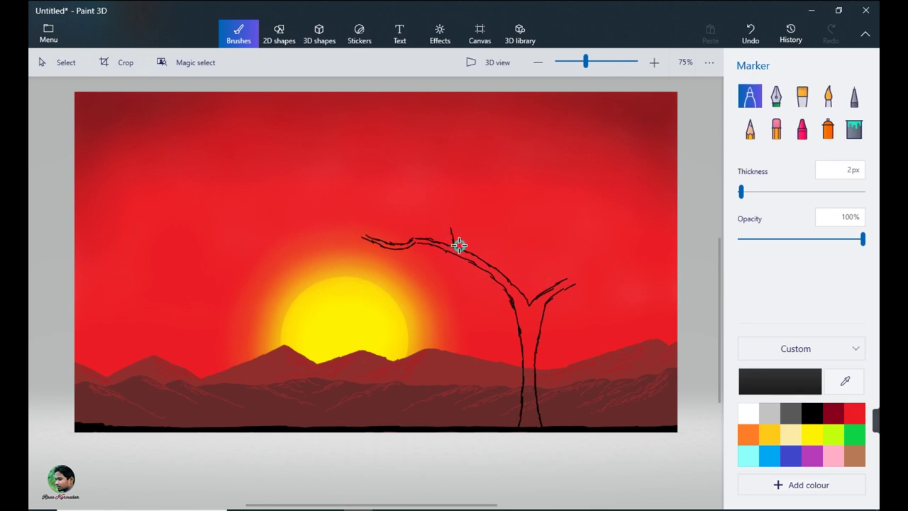
pyautogui.moveTo(427, 241); pyautogui.dragTo(421, 223)
# Extend the tree's right limb and draw forked black branches rising from it.
pyautogui.moveTo(585, 283)
pyautogui.mouseDown()
pyautogui.moveTo(643, 283)
pyautogui.moveTo(584, 280)
pyautogui.moveTo(623, 290)
pyautogui.moveTo(634, 286)
pyautogui.moveTo(583, 278)
pyautogui.moveTo(656, 262)
pyautogui.moveTo(622, 270)
pyautogui.mouseUp()
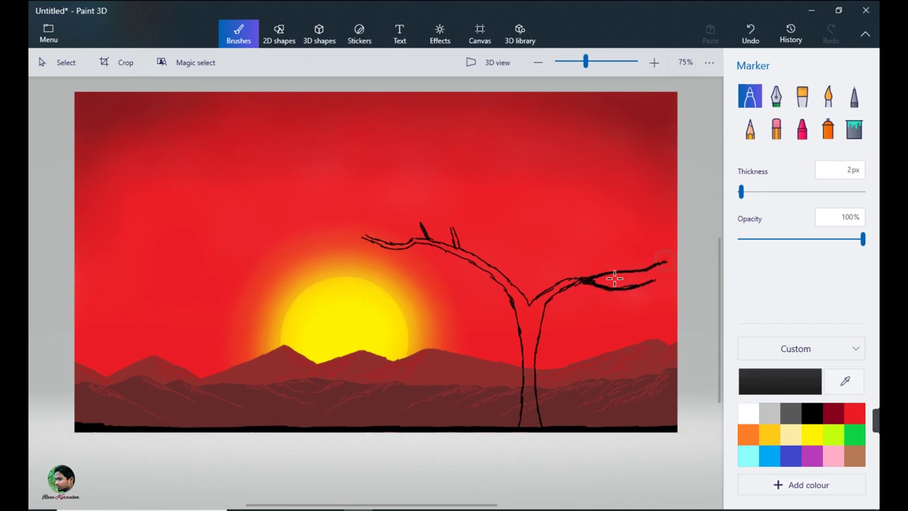
pyautogui.moveTo(561, 279)
pyautogui.mouseDown()
pyautogui.moveTo(599, 234)
pyautogui.moveTo(608, 201)
pyautogui.mouseUp()
pyautogui.moveTo(565, 273); pyautogui.dragTo(606, 205)
pyautogui.moveTo(589, 280); pyautogui.dragTo(649, 226)
pyautogui.moveTo(646, 227)
pyautogui.mouseDown()
pyautogui.moveTo(653, 206)
pyautogui.moveTo(629, 211)
pyautogui.mouseUp()
pyautogui.moveTo(614, 258)
pyautogui.mouseDown()
pyautogui.moveTo(646, 227)
pyautogui.moveTo(621, 245)
pyautogui.mouseUp()
# Draw a thick forked black branch rising from the centre of the tree's crotch.
pyautogui.moveTo(533, 297)
pyautogui.mouseDown()
pyautogui.moveTo(504, 227)
pyautogui.moveTo(522, 187)
pyautogui.mouseUp()
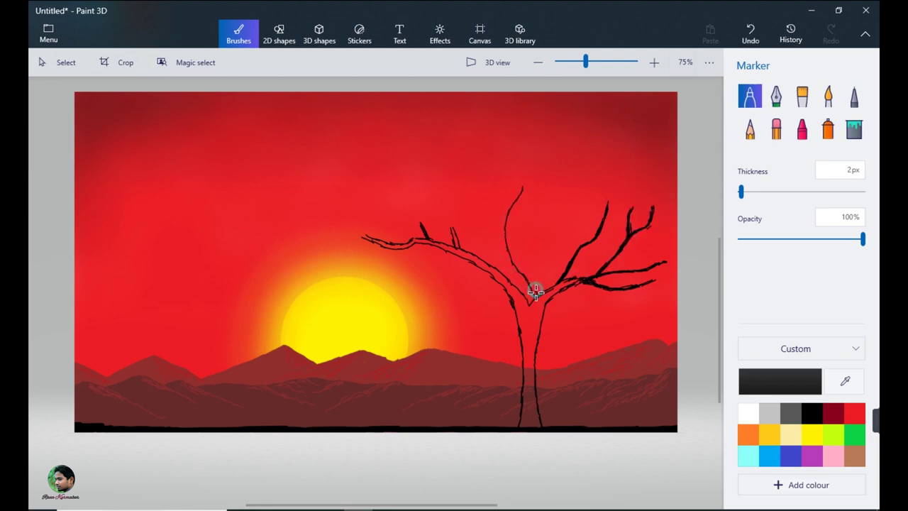
pyautogui.moveTo(531, 285); pyautogui.dragTo(516, 260)
pyautogui.moveTo(519, 211)
pyautogui.mouseDown()
pyautogui.moveTo(519, 194)
pyautogui.moveTo(507, 243)
pyautogui.moveTo(524, 273)
pyautogui.mouseUp()
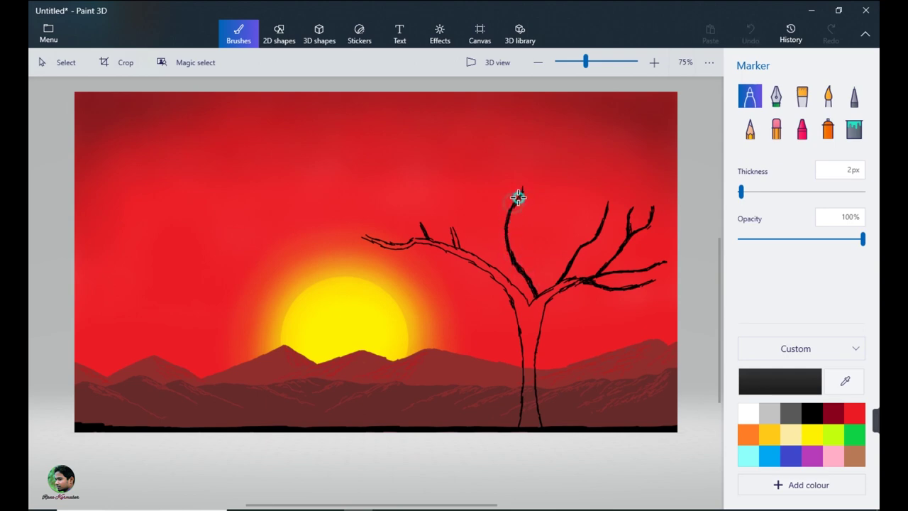
pyautogui.moveTo(520, 196)
pyautogui.mouseDown()
pyautogui.moveTo(509, 242)
pyautogui.moveTo(527, 279)
pyautogui.moveTo(511, 251)
pyautogui.moveTo(577, 195)
pyautogui.mouseUp()
# Thicken the outer left limb of the tree and add forked twigs along it and at its tip.
pyautogui.moveTo(423, 246)
pyautogui.mouseDown()
pyautogui.moveTo(452, 230)
pyautogui.moveTo(430, 203)
pyautogui.moveTo(454, 227)
pyautogui.moveTo(399, 211)
pyautogui.moveTo(440, 194)
pyautogui.moveTo(459, 245)
pyautogui.mouseUp()
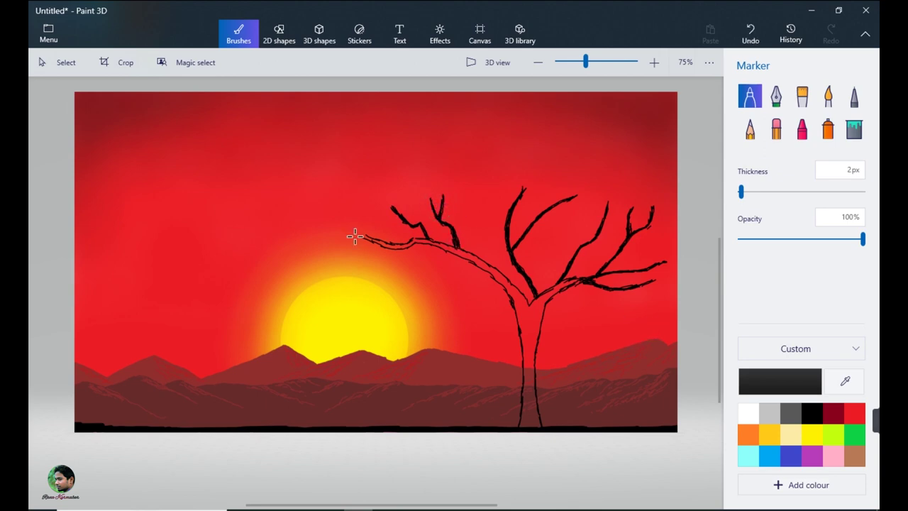
pyautogui.moveTo(365, 238); pyautogui.dragTo(410, 239)
pyautogui.moveTo(325, 227)
pyautogui.mouseDown()
pyautogui.moveTo(345, 217)
pyautogui.moveTo(361, 231)
pyautogui.mouseUp()
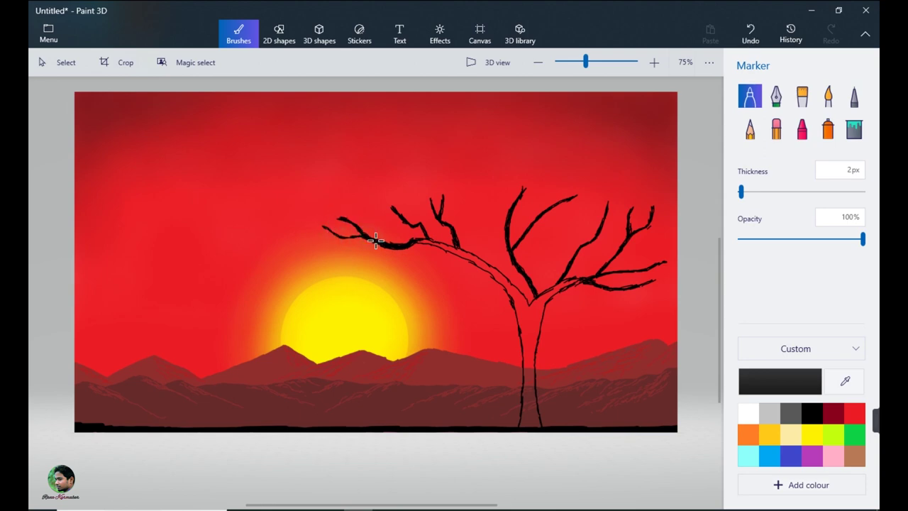
pyautogui.moveTo(357, 205); pyautogui.dragTo(389, 196)
# Add more branches and twigs to the tree's central crown, and fill the trunk and limbs solid black.
pyautogui.moveTo(552, 201)
pyautogui.mouseDown()
pyautogui.moveTo(555, 184)
pyautogui.moveTo(510, 211)
pyautogui.moveTo(506, 227)
pyautogui.mouseUp()
pyautogui.moveTo(484, 256)
pyautogui.mouseDown()
pyautogui.moveTo(492, 175)
pyautogui.moveTo(482, 260)
pyautogui.moveTo(493, 201)
pyautogui.moveTo(487, 229)
pyautogui.moveTo(474, 187)
pyautogui.moveTo(489, 232)
pyautogui.moveTo(530, 284)
pyautogui.mouseUp()
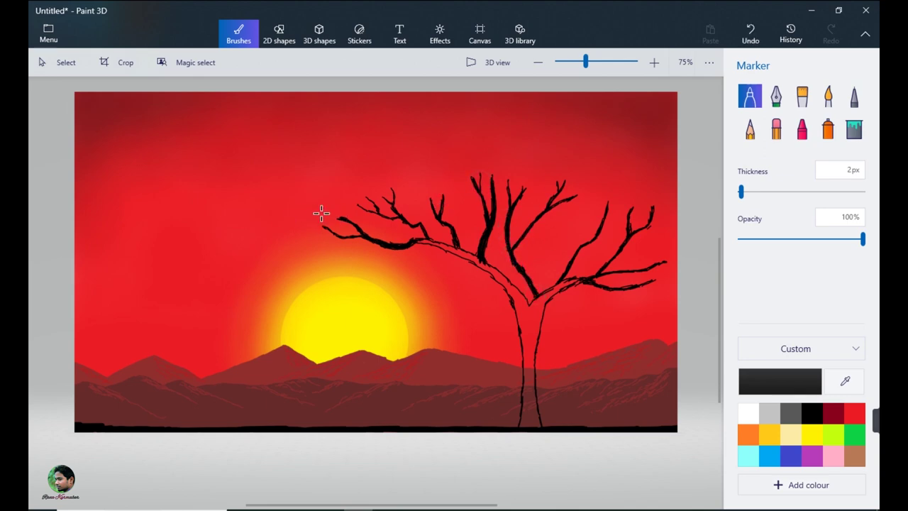
pyautogui.moveTo(534, 309)
pyautogui.mouseDown()
pyautogui.moveTo(572, 278)
pyautogui.moveTo(532, 314)
pyautogui.moveTo(539, 320)
pyautogui.moveTo(527, 367)
pyautogui.moveTo(537, 426)
pyautogui.moveTo(523, 431)
pyautogui.moveTo(535, 329)
pyautogui.moveTo(529, 379)
pyautogui.moveTo(519, 318)
pyautogui.moveTo(533, 331)
pyautogui.moveTo(522, 349)
pyautogui.moveTo(528, 304)
pyautogui.mouseUp()
pyautogui.moveTo(481, 264)
pyautogui.mouseDown()
pyautogui.moveTo(521, 299)
pyautogui.moveTo(507, 280)
pyautogui.moveTo(523, 308)
pyautogui.moveTo(498, 277)
pyautogui.moveTo(523, 311)
pyautogui.moveTo(590, 279)
pyautogui.moveTo(552, 291)
pyautogui.moveTo(414, 237)
pyautogui.moveTo(500, 276)
pyautogui.moveTo(497, 264)
pyautogui.mouseUp()
pyautogui.moveTo(573, 253)
pyautogui.mouseDown()
pyautogui.moveTo(599, 196)
pyautogui.moveTo(549, 274)
pyautogui.moveTo(551, 215)
pyautogui.moveTo(573, 204)
pyautogui.mouseUp()
pyautogui.moveTo(510, 222)
pyautogui.mouseDown()
pyautogui.moveTo(544, 175)
pyautogui.moveTo(526, 210)
pyautogui.mouseUp()
pyautogui.moveTo(519, 264); pyautogui.dragTo(524, 269)
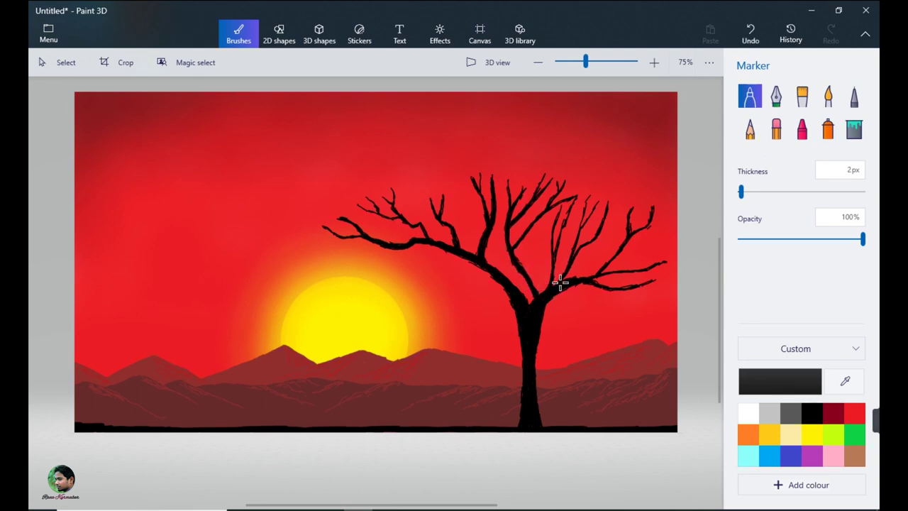
# Draw fine black twigs on the tree's right limb, left limb and central branches with the 2 px Marker.
pyautogui.moveTo(638, 265); pyautogui.dragTo(659, 273)
pyautogui.moveTo(426, 201)
pyautogui.mouseDown()
pyautogui.moveTo(417, 186)
pyautogui.moveTo(429, 203)
pyautogui.mouseUp()
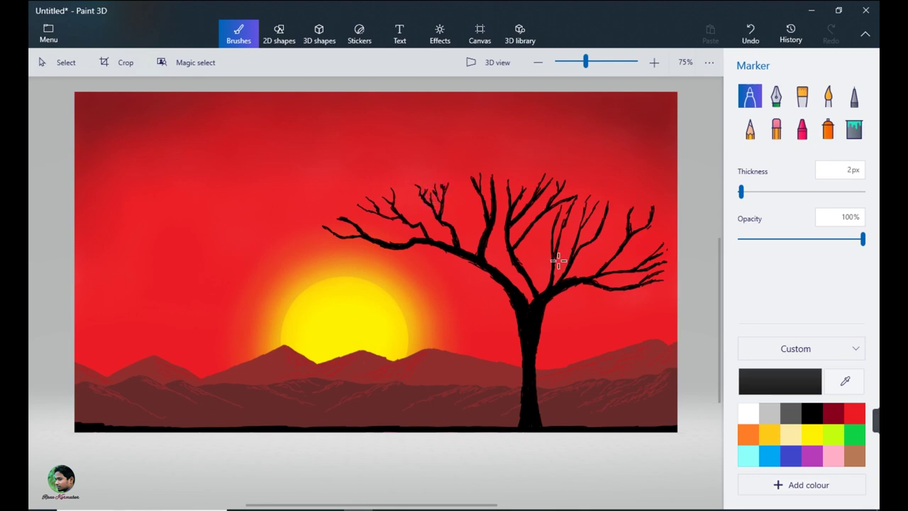
pyautogui.moveTo(565, 276); pyautogui.dragTo(541, 291)
pyautogui.moveTo(418, 223); pyautogui.dragTo(412, 190)
pyautogui.moveTo(420, 208); pyautogui.dragTo(418, 216)
pyautogui.moveTo(525, 267); pyautogui.dragTo(545, 227)
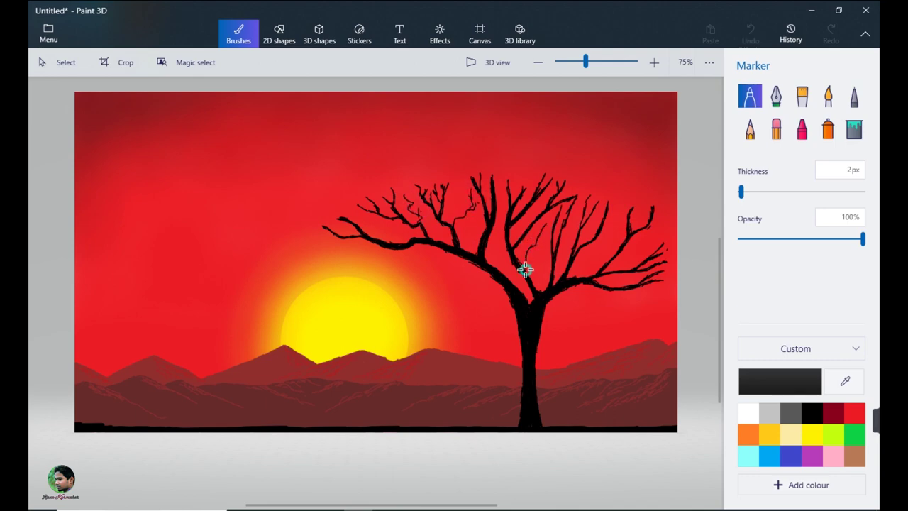
pyautogui.moveTo(602, 264); pyautogui.dragTo(612, 235)
# Paint a flat, umbrella-shaped canopy of black leaves over the tree's crown with the Crayon at 12 px.
pyautogui.click(803, 129)
pyautogui.click(743, 193)
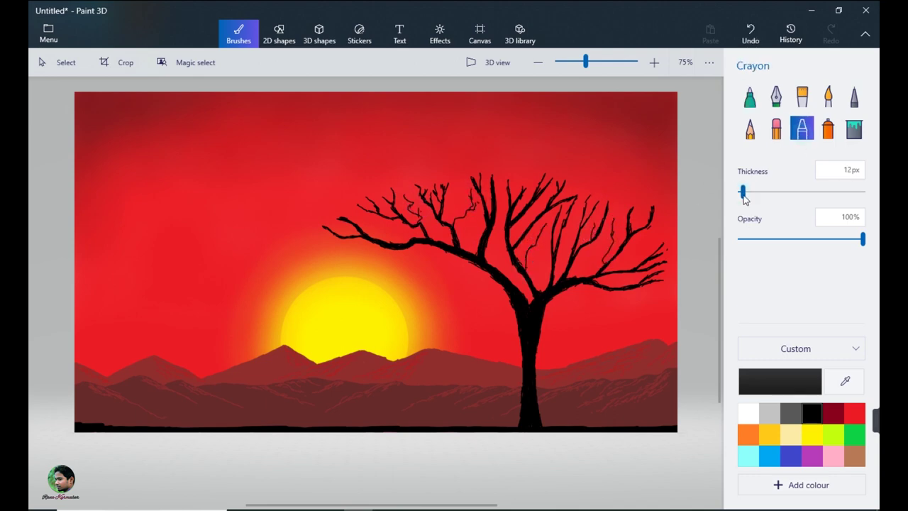
pyautogui.moveTo(334, 205)
pyautogui.mouseDown()
pyautogui.moveTo(357, 194)
pyautogui.moveTo(350, 185)
pyautogui.moveTo(407, 162)
pyautogui.moveTo(431, 174)
pyautogui.moveTo(304, 224)
pyautogui.moveTo(402, 176)
pyautogui.moveTo(375, 202)
pyautogui.moveTo(492, 154)
pyautogui.moveTo(628, 186)
pyautogui.moveTo(425, 160)
pyautogui.moveTo(514, 156)
pyautogui.moveTo(462, 163)
pyautogui.moveTo(433, 179)
pyautogui.mouseUp()
pyautogui.moveTo(395, 190)
pyautogui.mouseDown()
pyautogui.moveTo(469, 188)
pyautogui.moveTo(499, 171)
pyautogui.moveTo(431, 178)
pyautogui.moveTo(505, 159)
pyautogui.moveTo(495, 159)
pyautogui.moveTo(546, 173)
pyautogui.moveTo(596, 169)
pyautogui.moveTo(602, 176)
pyautogui.moveTo(509, 168)
pyautogui.moveTo(599, 186)
pyautogui.moveTo(541, 176)
pyautogui.moveTo(594, 212)
pyautogui.moveTo(579, 190)
pyautogui.moveTo(608, 186)
pyautogui.moveTo(675, 206)
pyautogui.mouseUp()
pyautogui.moveTo(669, 241); pyautogui.dragTo(644, 250)
# Extend the black foliage past both ends of the canopy and fill its gaps with the Crayon at 15 px.
pyautogui.moveTo(741, 191); pyautogui.dragTo(748, 192)
pyautogui.moveTo(322, 225)
pyautogui.mouseDown()
pyautogui.moveTo(382, 203)
pyautogui.moveTo(316, 235)
pyautogui.moveTo(369, 189)
pyautogui.moveTo(341, 205)
pyautogui.moveTo(385, 181)
pyautogui.moveTo(342, 192)
pyautogui.moveTo(316, 205)
pyautogui.moveTo(365, 192)
pyautogui.moveTo(430, 156)
pyautogui.moveTo(402, 173)
pyautogui.moveTo(479, 149)
pyautogui.moveTo(535, 156)
pyautogui.moveTo(655, 196)
pyautogui.moveTo(509, 163)
pyautogui.moveTo(523, 176)
pyautogui.moveTo(501, 170)
pyautogui.moveTo(365, 196)
pyautogui.moveTo(582, 191)
pyautogui.moveTo(660, 226)
pyautogui.moveTo(544, 188)
pyautogui.moveTo(440, 187)
pyautogui.moveTo(385, 213)
pyautogui.moveTo(422, 160)
pyautogui.moveTo(443, 205)
pyautogui.moveTo(466, 202)
pyautogui.mouseUp()
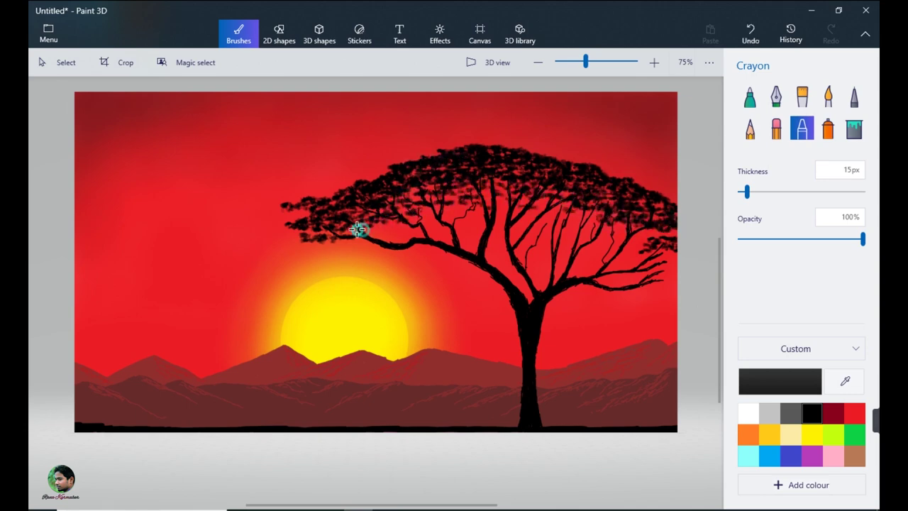
pyautogui.moveTo(669, 264)
pyautogui.mouseDown()
pyautogui.moveTo(662, 284)
pyautogui.moveTo(674, 262)
pyautogui.mouseUp()
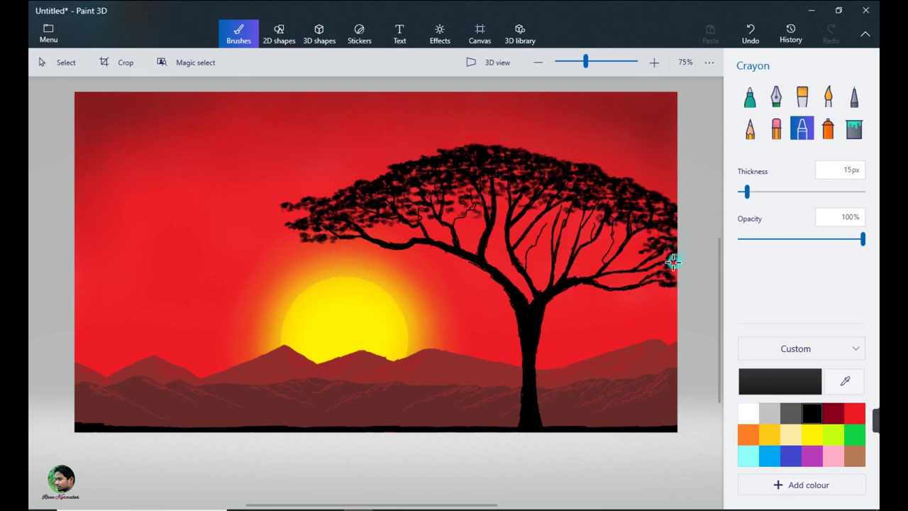
pyautogui.moveTo(279, 210)
pyautogui.mouseDown()
pyautogui.moveTo(299, 212)
pyautogui.moveTo(302, 232)
pyautogui.mouseUp()
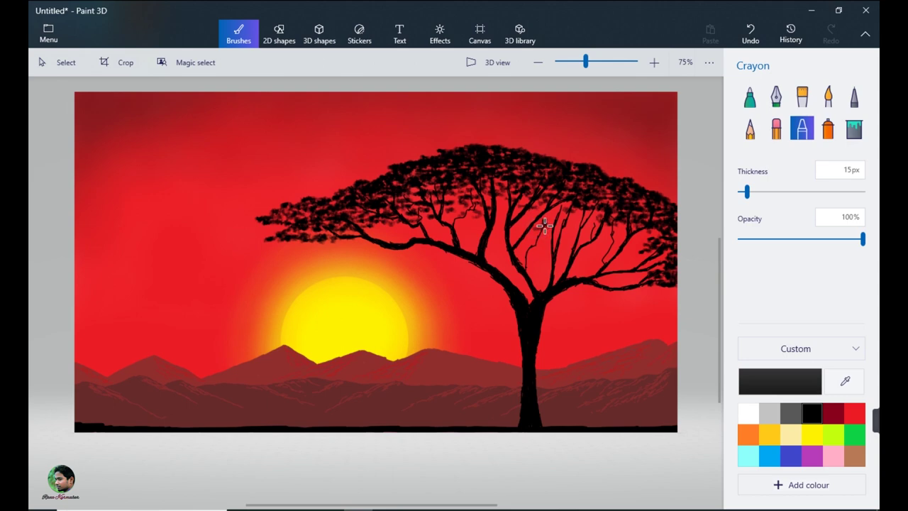
pyautogui.moveTo(310, 202)
pyautogui.mouseDown()
pyautogui.moveTo(300, 214)
pyautogui.moveTo(421, 178)
pyautogui.moveTo(466, 152)
pyautogui.mouseUp()
pyautogui.moveTo(545, 163)
pyautogui.mouseDown()
pyautogui.moveTo(646, 201)
pyautogui.moveTo(574, 177)
pyautogui.mouseUp()
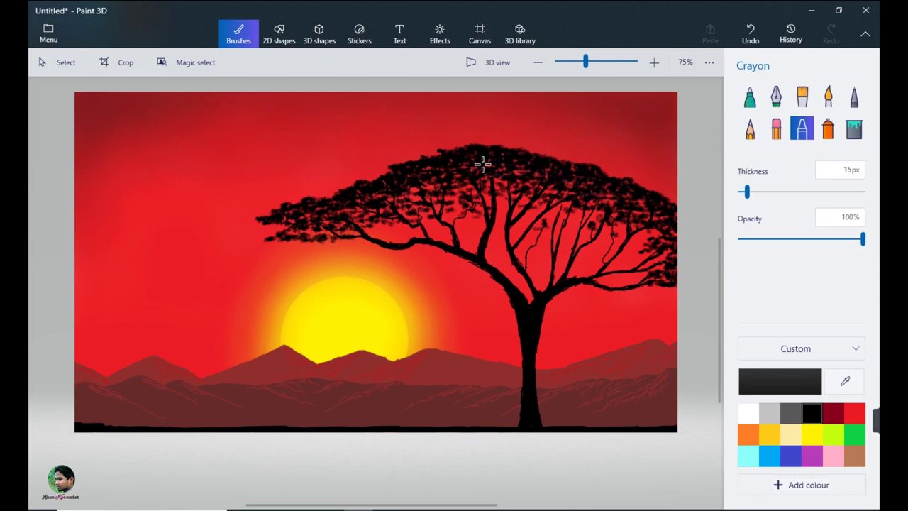
pyautogui.moveTo(310, 224)
pyautogui.mouseDown()
pyautogui.moveTo(339, 231)
pyautogui.moveTo(298, 220)
pyautogui.mouseUp()
# Thicken and smooth the tree's left limb, crotch, right limb and trunk base in black with the 2 px Marker.
pyautogui.click(750, 99)
pyautogui.moveTo(467, 259); pyautogui.dragTo(487, 271)
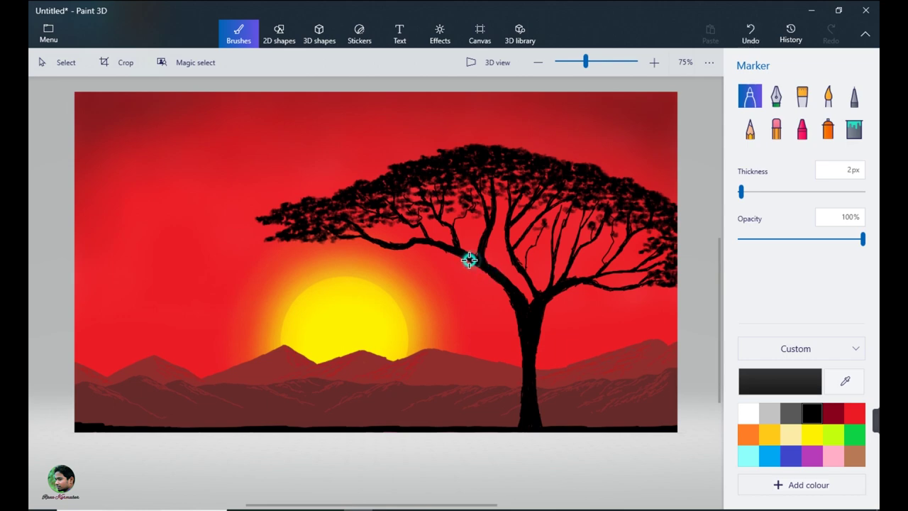
pyautogui.moveTo(479, 266)
pyautogui.mouseDown()
pyautogui.moveTo(501, 288)
pyautogui.moveTo(487, 263)
pyautogui.moveTo(461, 254)
pyautogui.mouseUp()
pyautogui.moveTo(505, 288); pyautogui.dragTo(527, 308)
pyautogui.moveTo(456, 236); pyautogui.dragTo(456, 239)
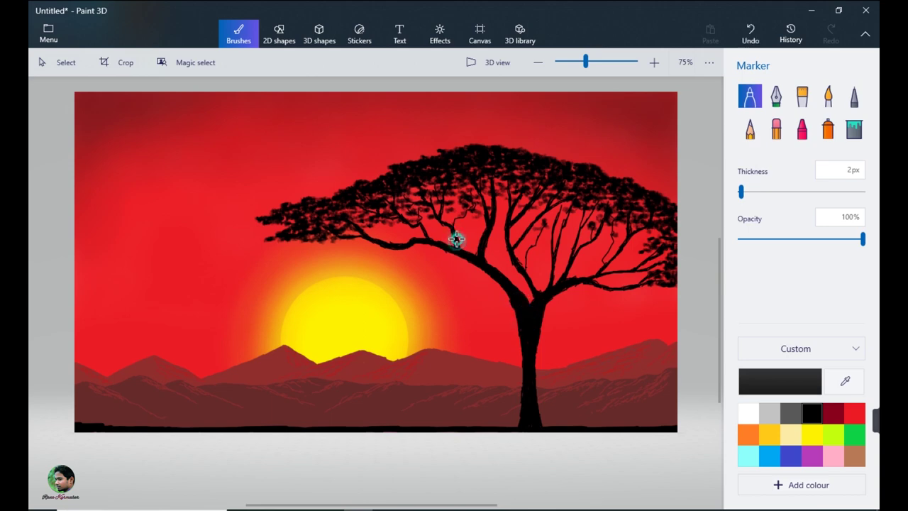
pyautogui.moveTo(516, 260)
pyautogui.mouseDown()
pyautogui.moveTo(539, 291)
pyautogui.moveTo(517, 267)
pyautogui.mouseUp()
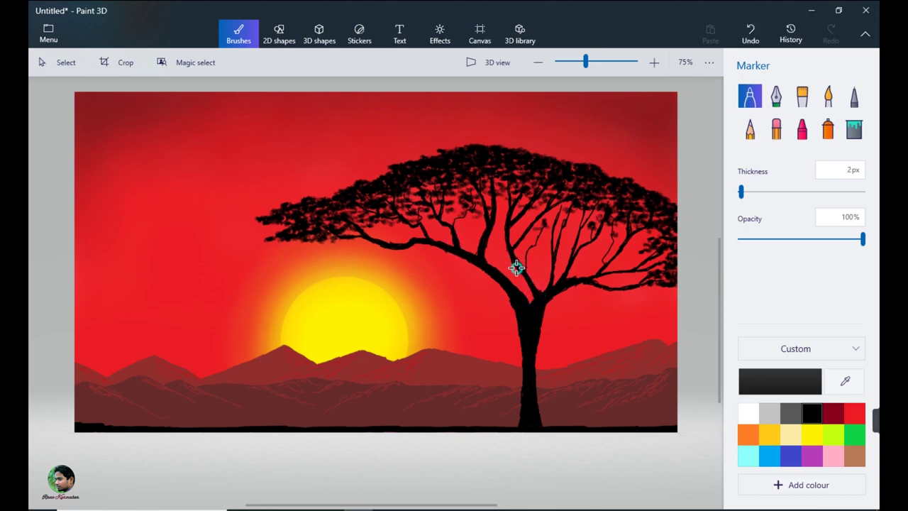
pyautogui.moveTo(564, 287)
pyautogui.mouseDown()
pyautogui.moveTo(582, 283)
pyautogui.moveTo(543, 303)
pyautogui.moveTo(574, 284)
pyautogui.mouseUp()
pyautogui.moveTo(534, 359); pyautogui.dragTo(535, 385)
pyautogui.moveTo(526, 418); pyautogui.dragTo(539, 426)
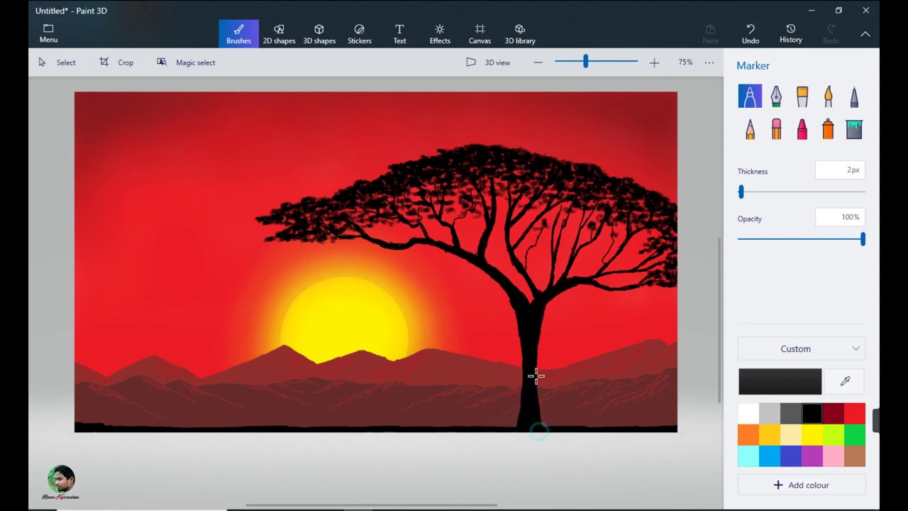
# Touch up the black edges of the central branches and of the left and right limbs.
pyautogui.moveTo(527, 232); pyautogui.dragTo(513, 253)
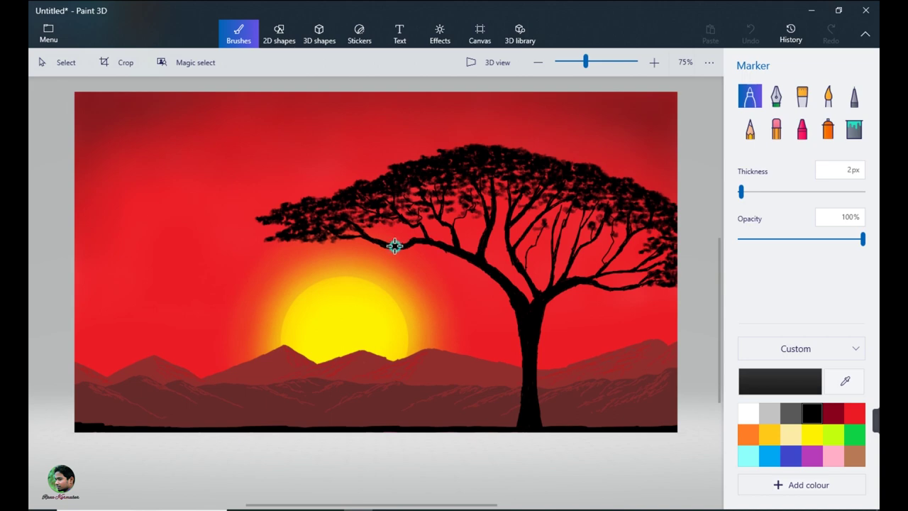
pyautogui.moveTo(598, 285)
pyautogui.mouseDown()
pyautogui.moveTo(620, 290)
pyautogui.moveTo(644, 284)
pyautogui.moveTo(620, 288)
pyautogui.moveTo(556, 247)
pyautogui.moveTo(554, 274)
pyautogui.moveTo(577, 251)
pyautogui.moveTo(566, 277)
pyautogui.mouseUp()
pyautogui.moveTo(490, 226); pyautogui.dragTo(484, 244)
pyautogui.moveTo(375, 241); pyautogui.dragTo(377, 244)
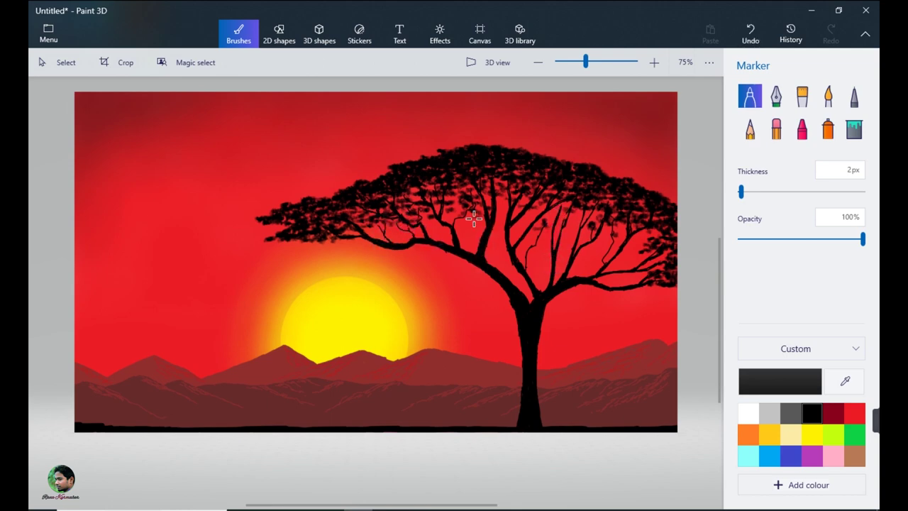
# Add more thin black branches between the central and right limbs, reaching up into the canopy.
pyautogui.moveTo(457, 213); pyautogui.dragTo(459, 193)
pyautogui.moveTo(508, 241)
pyautogui.mouseDown()
pyautogui.moveTo(467, 211)
pyautogui.moveTo(479, 226)
pyautogui.mouseUp()
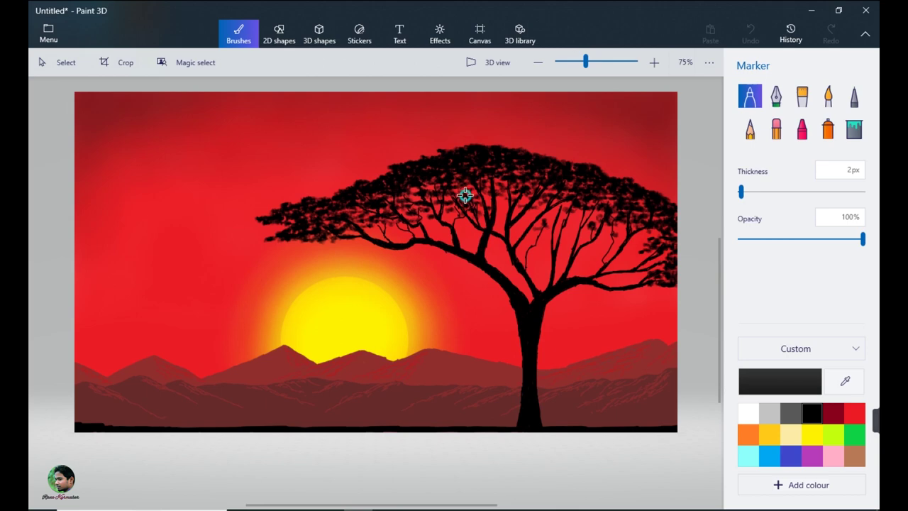
pyautogui.moveTo(486, 247); pyautogui.dragTo(486, 245)
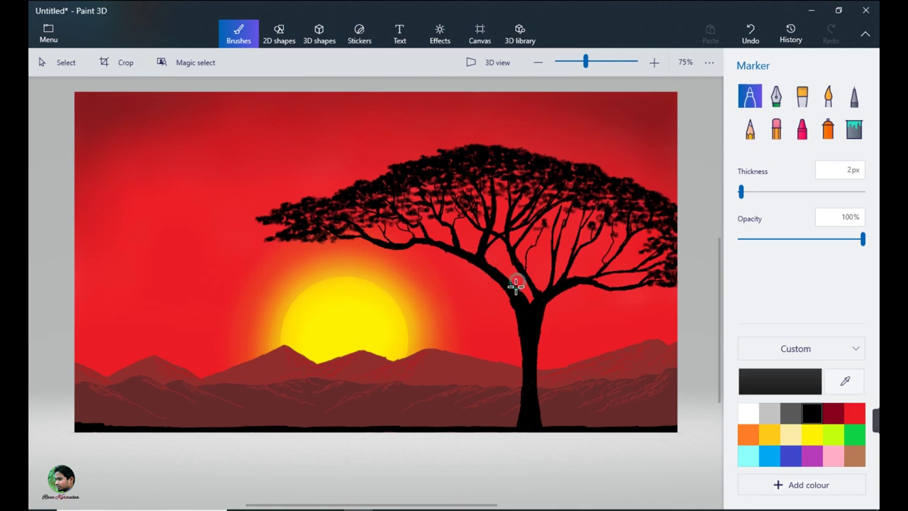
pyautogui.moveTo(512, 288); pyautogui.dragTo(523, 256)
pyautogui.moveTo(550, 222); pyautogui.dragTo(550, 210)
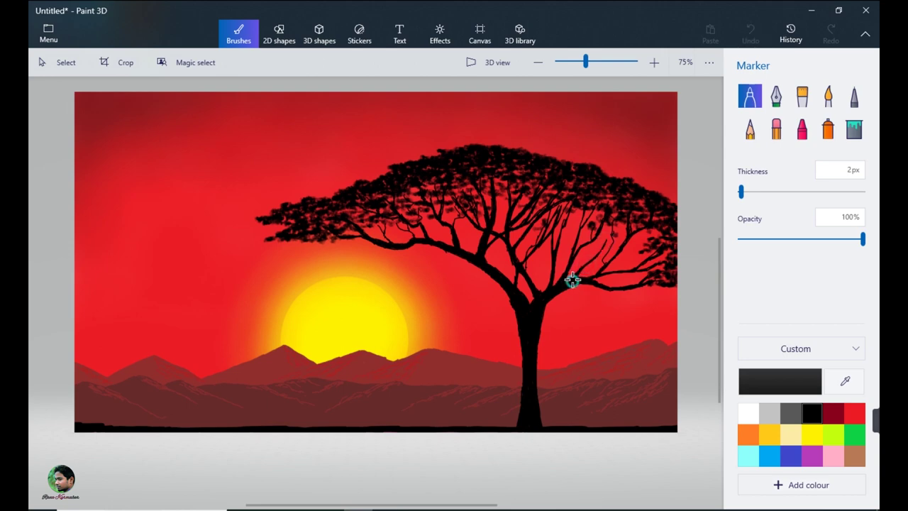
pyautogui.moveTo(618, 269); pyautogui.dragTo(630, 259)
pyautogui.moveTo(482, 237)
pyautogui.mouseDown()
pyautogui.moveTo(466, 213)
pyautogui.moveTo(469, 226)
pyautogui.moveTo(509, 235)
pyautogui.moveTo(492, 239)
pyautogui.moveTo(507, 186)
pyautogui.mouseUp()
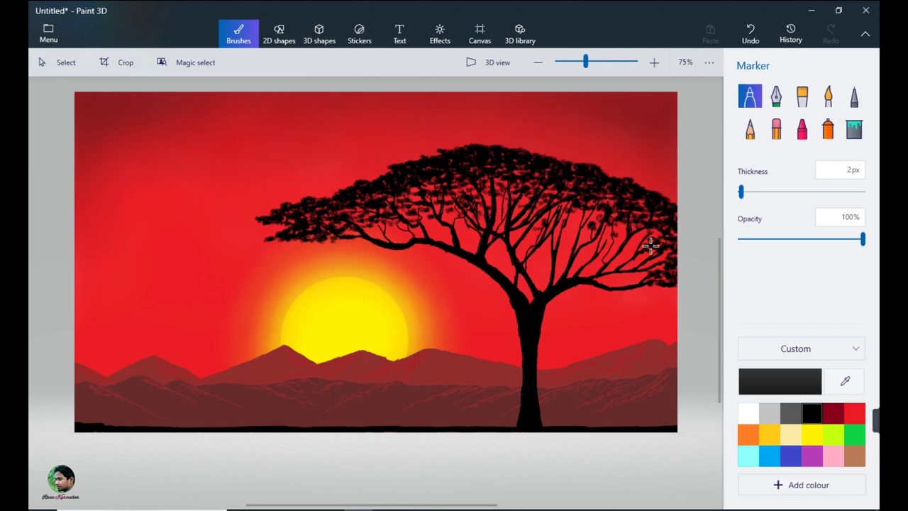
# Build up the canopy's upper edge into a fuller dome with black leaf dabs, using the 15 px Crayon.
pyautogui.click(803, 130)
pyautogui.moveTo(424, 172)
pyautogui.mouseDown()
pyautogui.moveTo(304, 208)
pyautogui.moveTo(339, 203)
pyautogui.mouseUp()
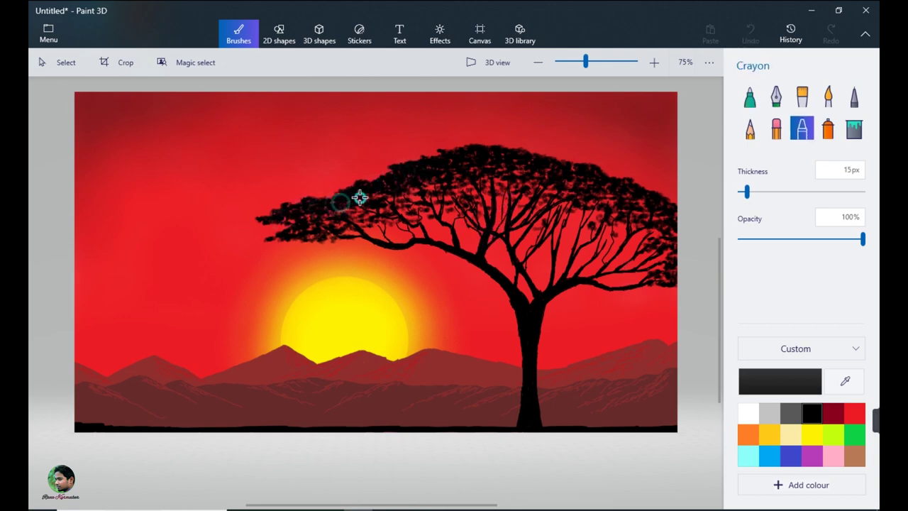
pyautogui.click(674, 216)
pyautogui.click(547, 162)
pyautogui.click(514, 149)
pyautogui.click(480, 146)
pyautogui.click(526, 146)
pyautogui.click(563, 156)
pyautogui.click(591, 165)
pyautogui.click(521, 150)
pyautogui.click(615, 171)
pyautogui.click(657, 198)
pyautogui.click(576, 159)
pyautogui.click(523, 138)
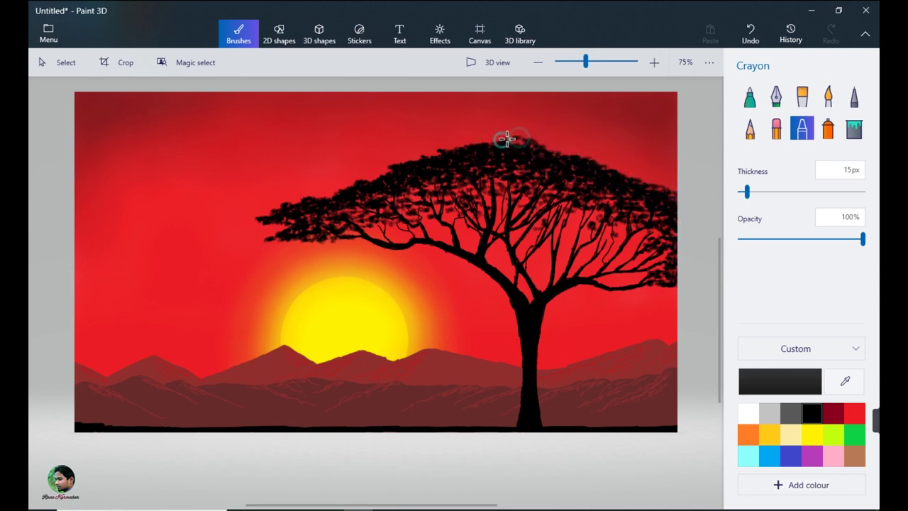
pyautogui.moveTo(521, 170)
pyautogui.mouseDown()
pyautogui.moveTo(482, 144)
pyautogui.moveTo(348, 186)
pyautogui.moveTo(389, 173)
pyautogui.mouseUp()
pyautogui.moveTo(546, 143); pyautogui.dragTo(678, 192)
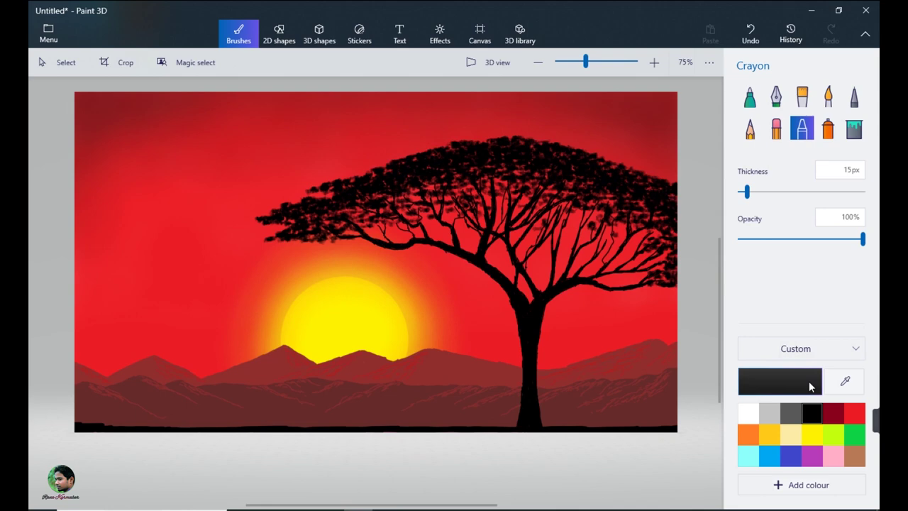
# Draw short black grass blades along the whole ground line with the Marker at 1 px.
pyautogui.click(750, 96)
pyautogui.moveTo(747, 191); pyautogui.dragTo(740, 192)
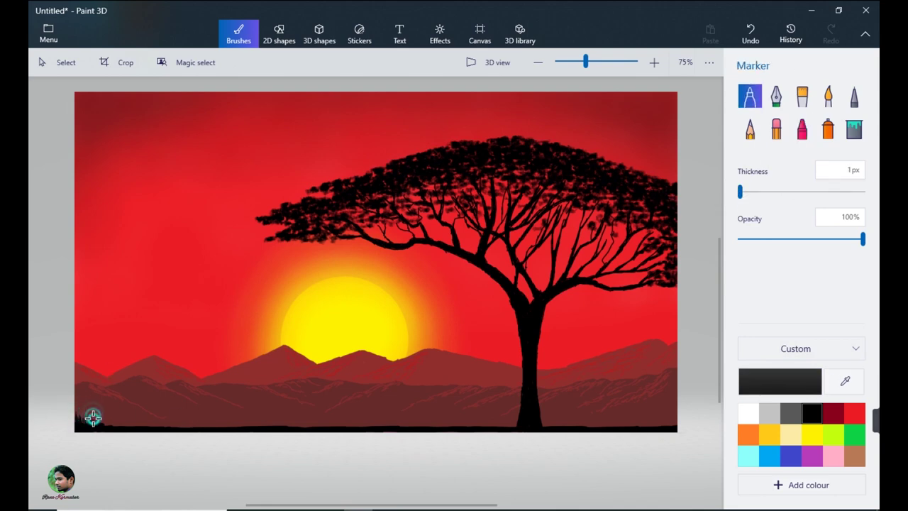
pyautogui.moveTo(101, 419)
pyautogui.mouseDown()
pyautogui.moveTo(81, 418)
pyautogui.moveTo(181, 426)
pyautogui.mouseUp()
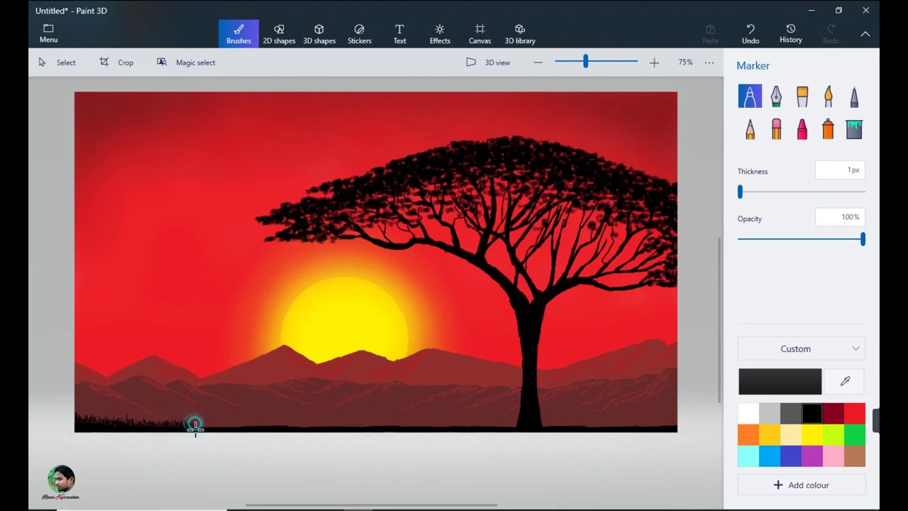
pyautogui.moveTo(202, 422)
pyautogui.mouseDown()
pyautogui.moveTo(511, 425)
pyautogui.moveTo(491, 423)
pyautogui.mouseUp()
pyautogui.moveTo(552, 423)
pyautogui.mouseDown()
pyautogui.moveTo(649, 424)
pyautogui.moveTo(677, 410)
pyautogui.moveTo(668, 420)
pyautogui.moveTo(570, 421)
pyautogui.moveTo(594, 424)
pyautogui.mouseUp()
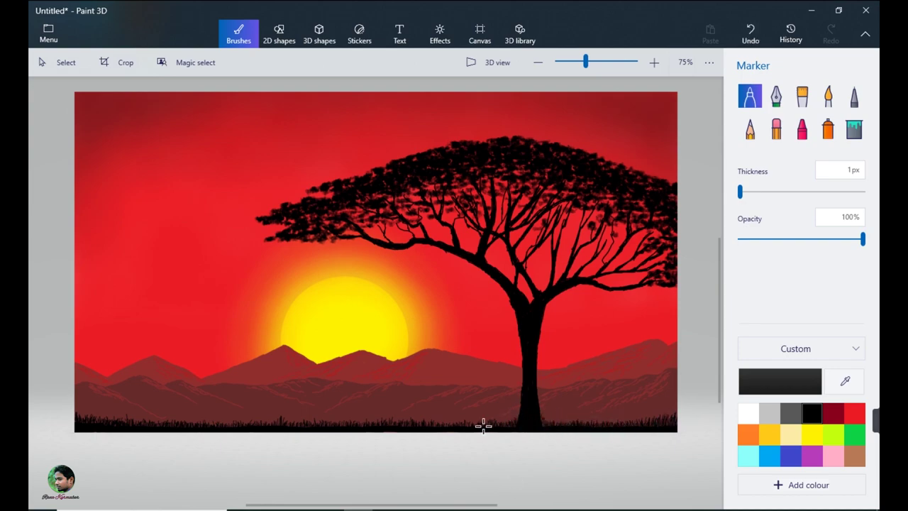
# Sign the painting in its lower-right corner with the Pixel pen at 1 px in dark grey.
pyautogui.click(654, 63)
pyautogui.moveTo(476, 504); pyautogui.dragTo(557, 505)
pyautogui.moveTo(719, 336); pyautogui.dragTo(717, 379)
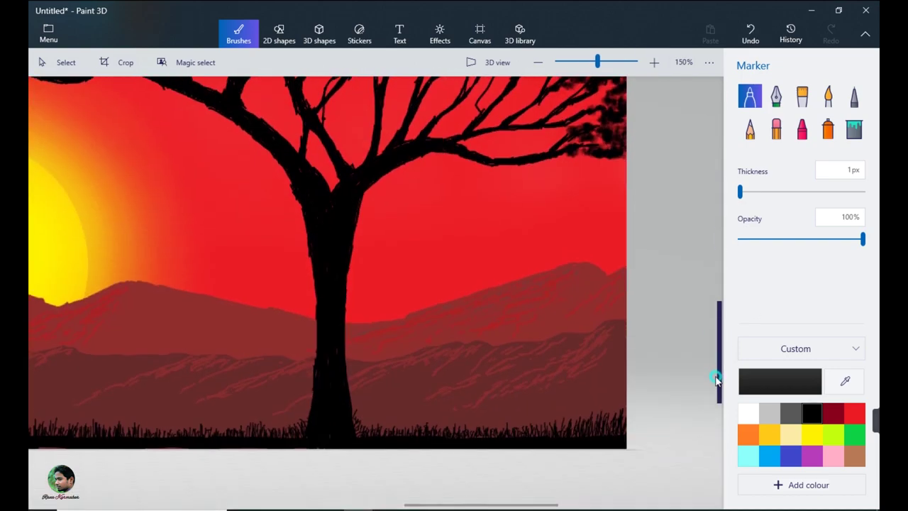
pyautogui.click(854, 96)
pyautogui.click(792, 414)
pyautogui.moveTo(744, 192); pyautogui.dragTo(739, 192)
pyautogui.moveTo(592, 437); pyautogui.dragTo(599, 444)
pyautogui.moveTo(601, 445); pyautogui.dragTo(611, 443)
pyautogui.click(538, 63)
pyautogui.moveTo(584, 505); pyautogui.dragTo(441, 505)
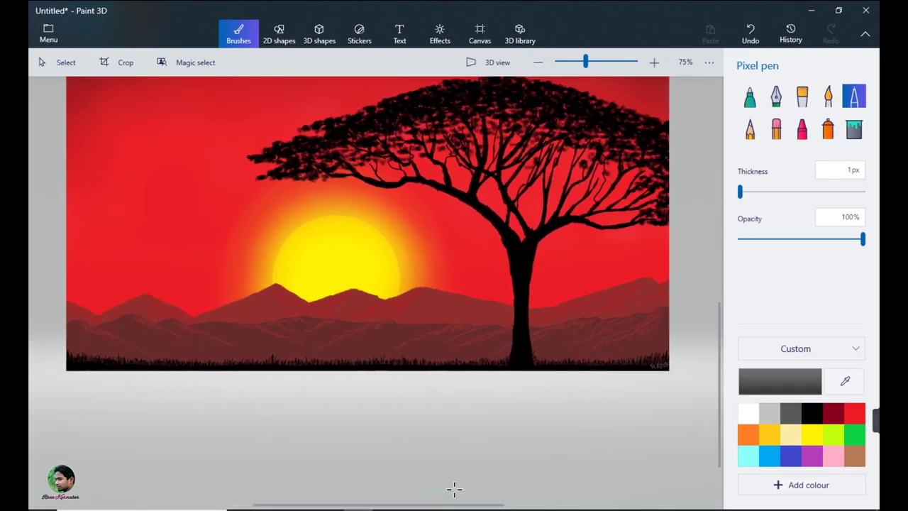